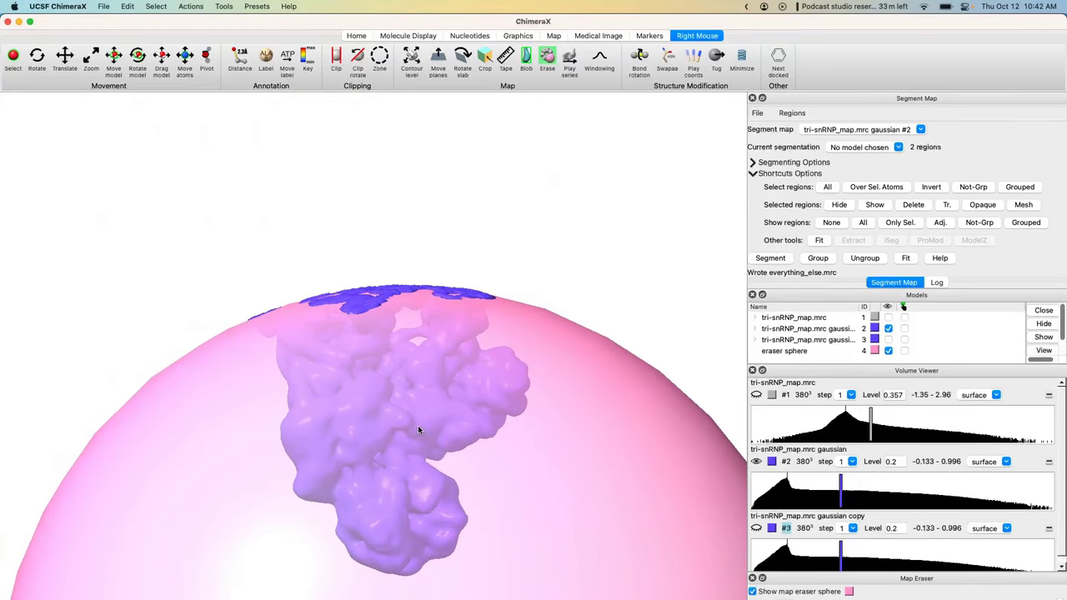
{"action": "scroll", "coordinate": [819, 499], "scroll_direction": "down", "scroll_amount": 1}
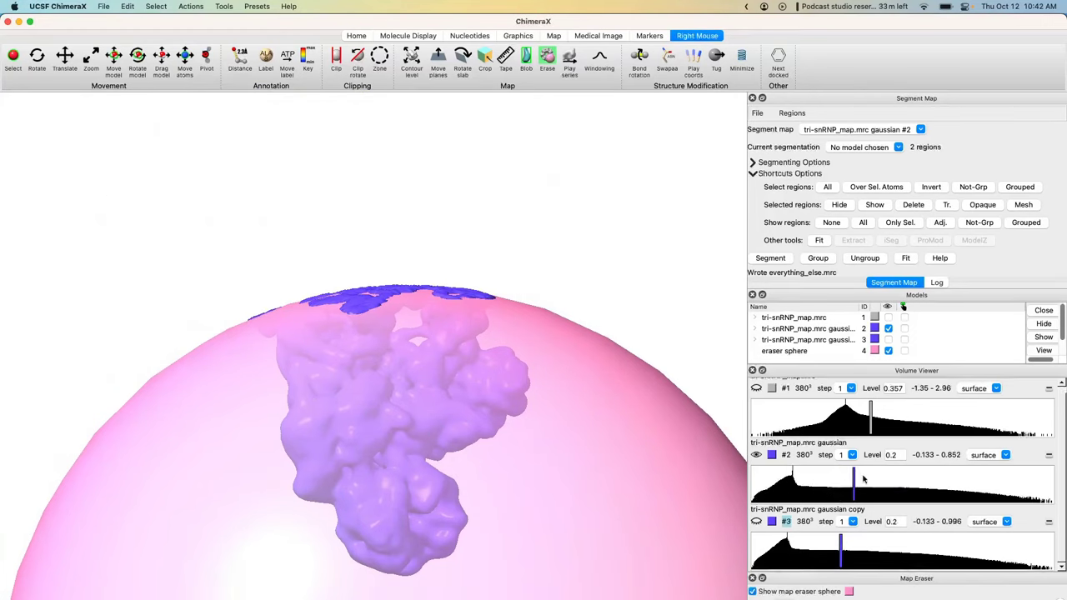
{"action": "mouse_move", "coordinate": [608, 441]}
{"action": "left_mouse_down"}
{"action": "mouse_move", "coordinate": [245, 389]}
{"action": "mouse_move", "coordinate": [331, 210]}
{"action": "left_mouse_up"}
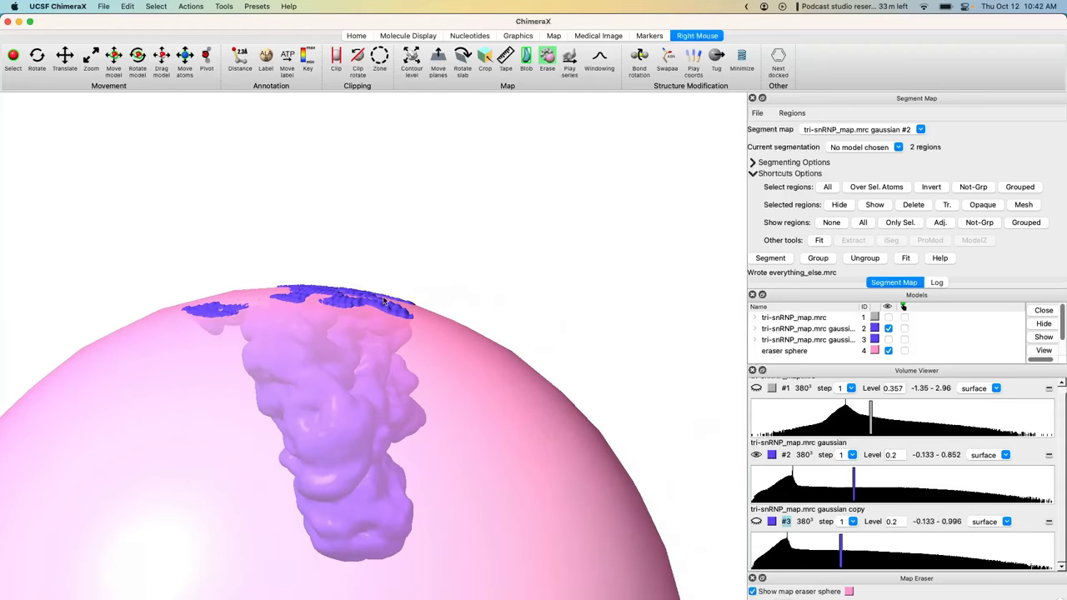
{"action": "left_click_drag", "start_coordinate": [386, 302], "coordinate": [339, 393]}
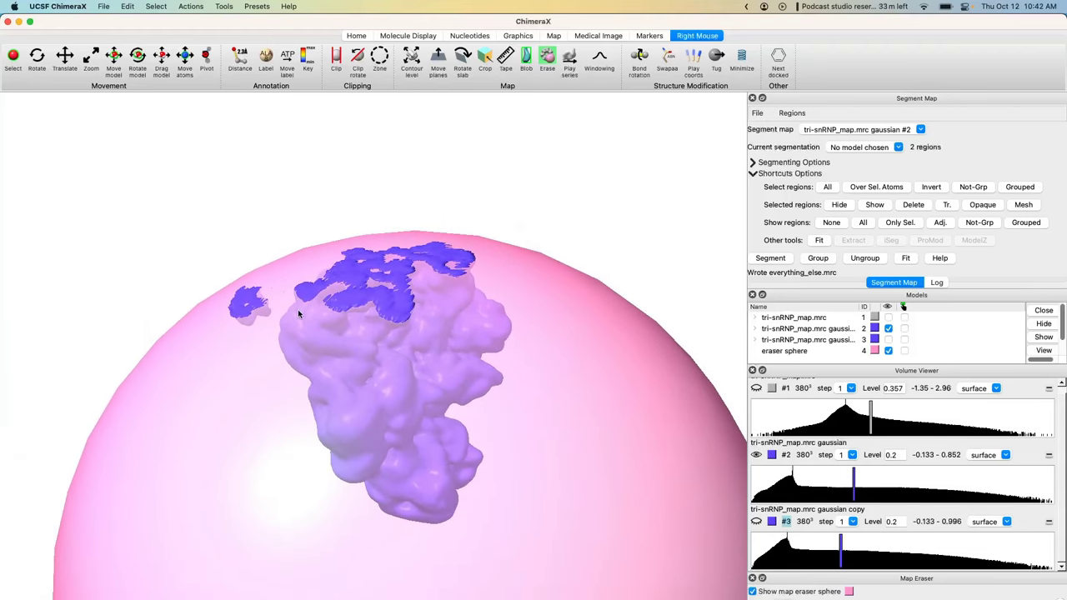
{"action": "left_click_drag", "start_coordinate": [297, 309], "coordinate": [305, 342]}
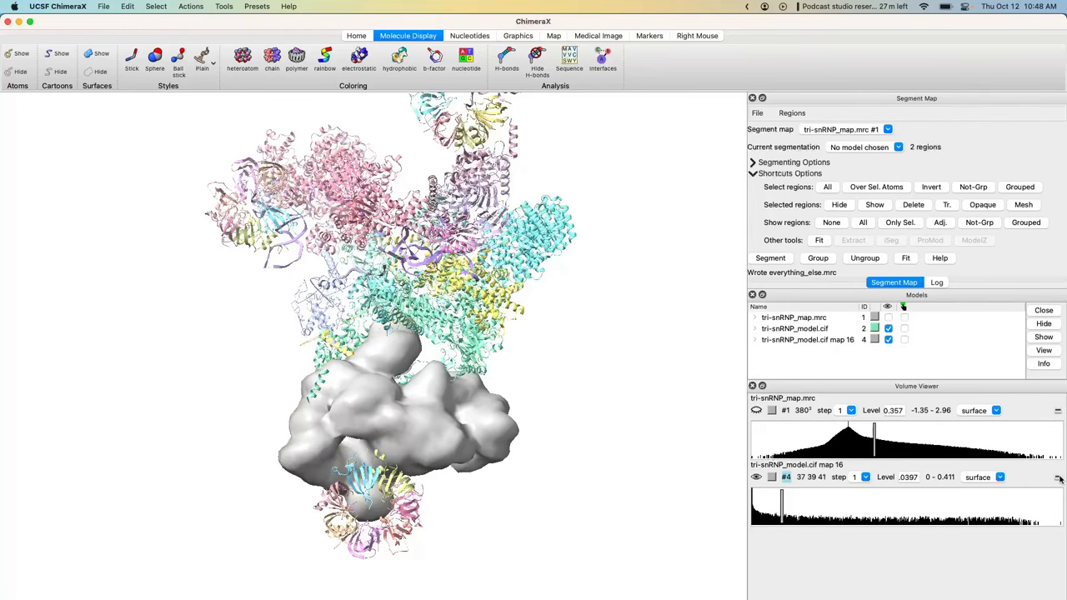
{"action": "left_click_drag", "start_coordinate": [351, 428], "coordinate": [517, 419]}
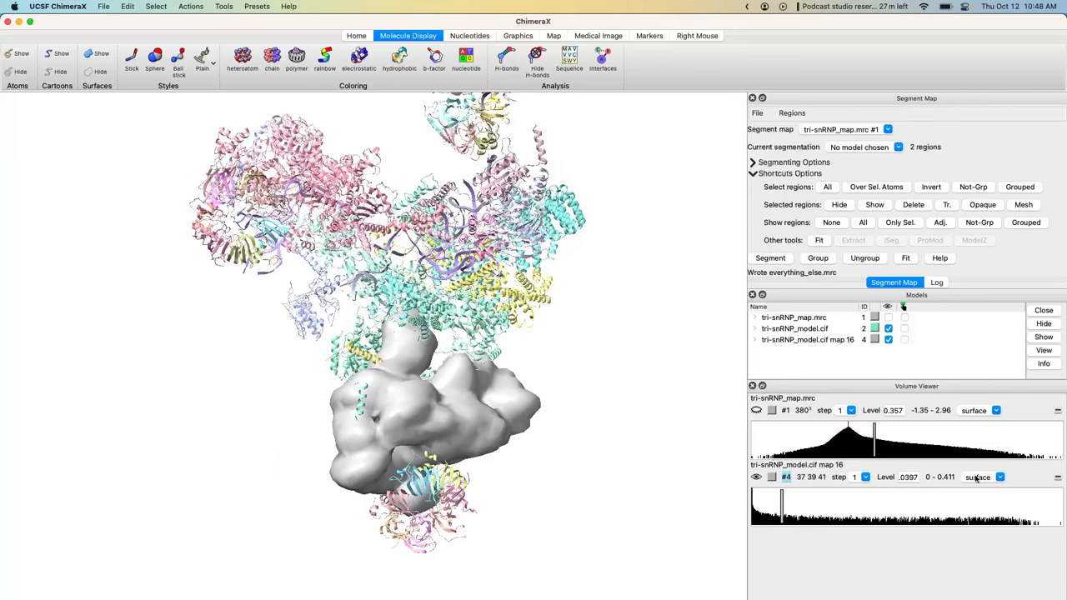
{"action": "left_click", "coordinate": [1058, 477]}
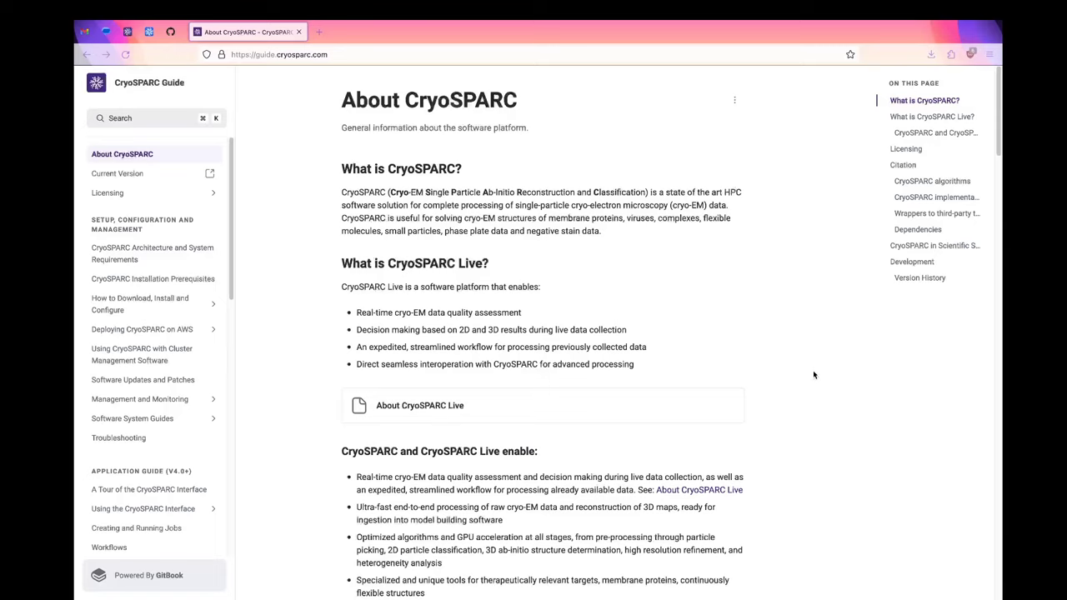
Search the CryoSPARC Guide for "mask crea", open the tutorial on mask selection and generation in UCSF Chimera, and read its sub-volume selection section.
{"action": "left_click", "coordinate": [813, 374]}
{"action": "left_click", "coordinate": [144, 127]}
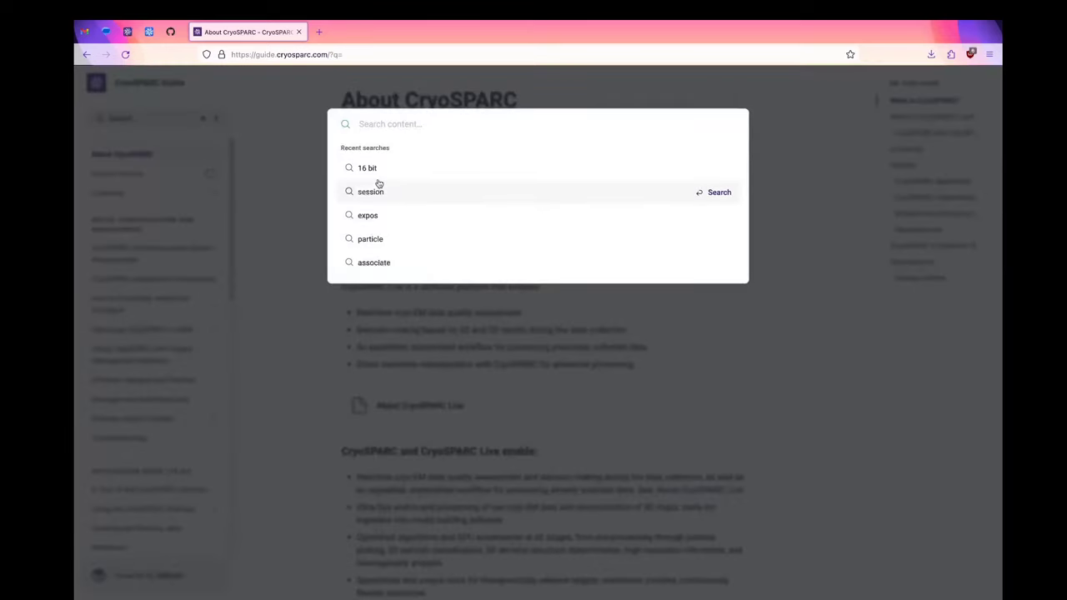
{"action": "type", "text": "mask crea"}
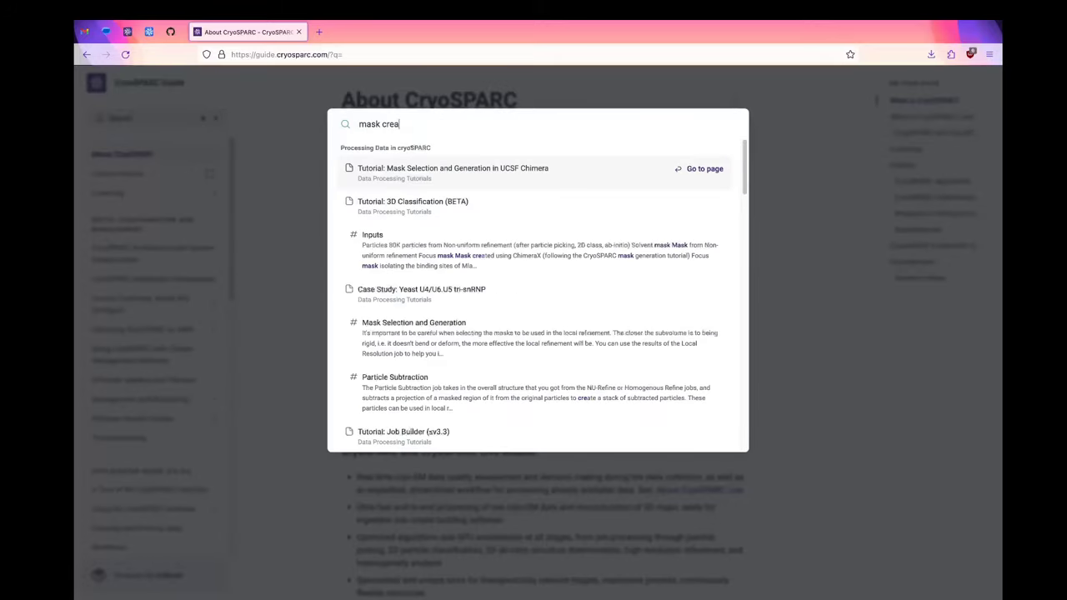
{"action": "left_click", "coordinate": [518, 173]}
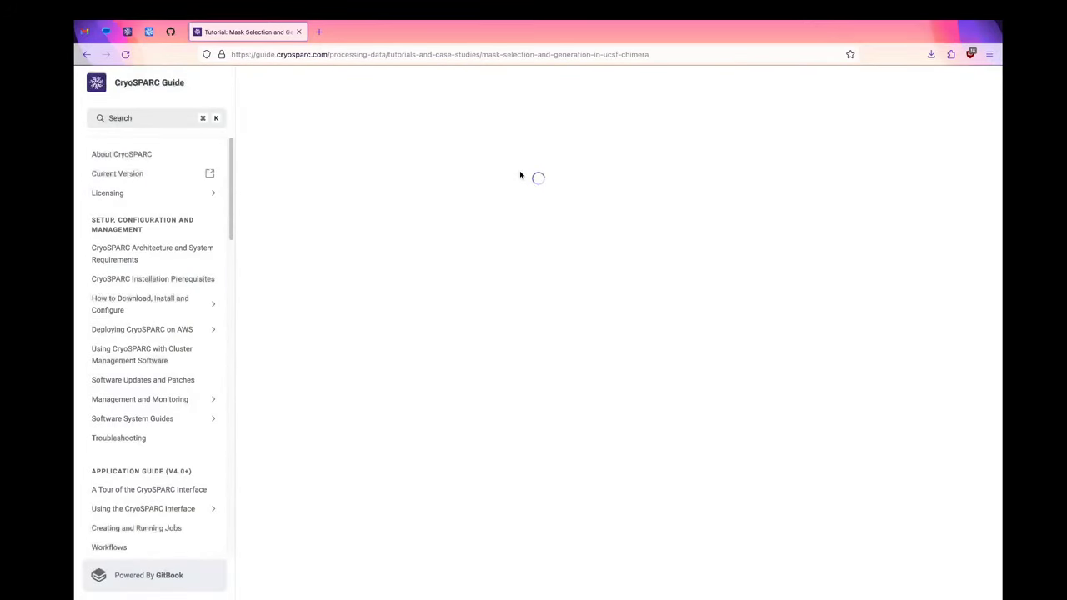
{"action": "scroll", "coordinate": [479, 324], "scroll_direction": "down", "scroll_amount": 2}
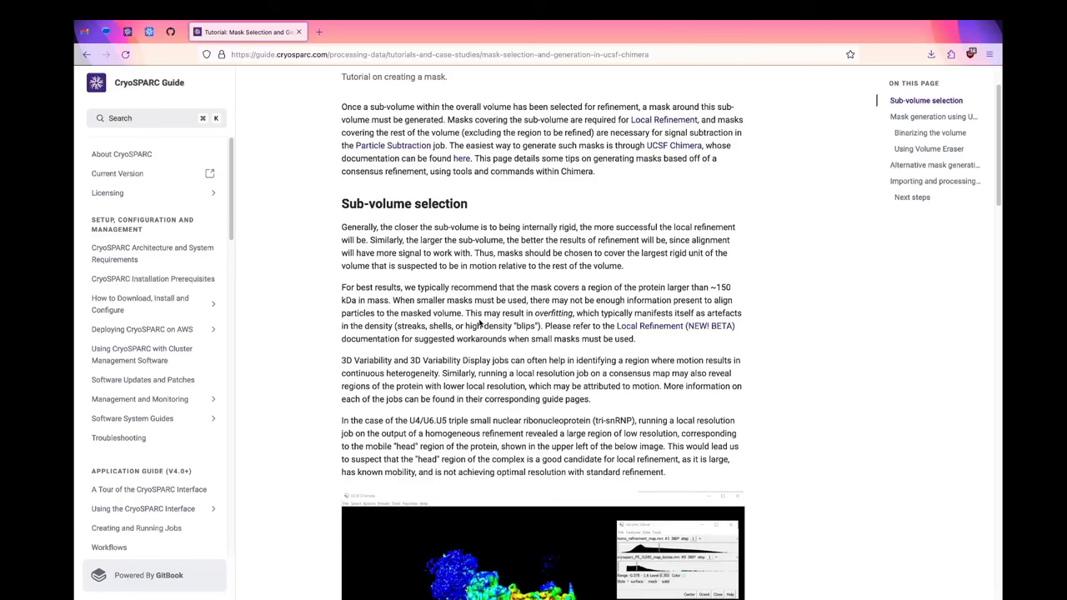
{"action": "scroll", "coordinate": [479, 323], "scroll_direction": "down", "scroll_amount": 4}
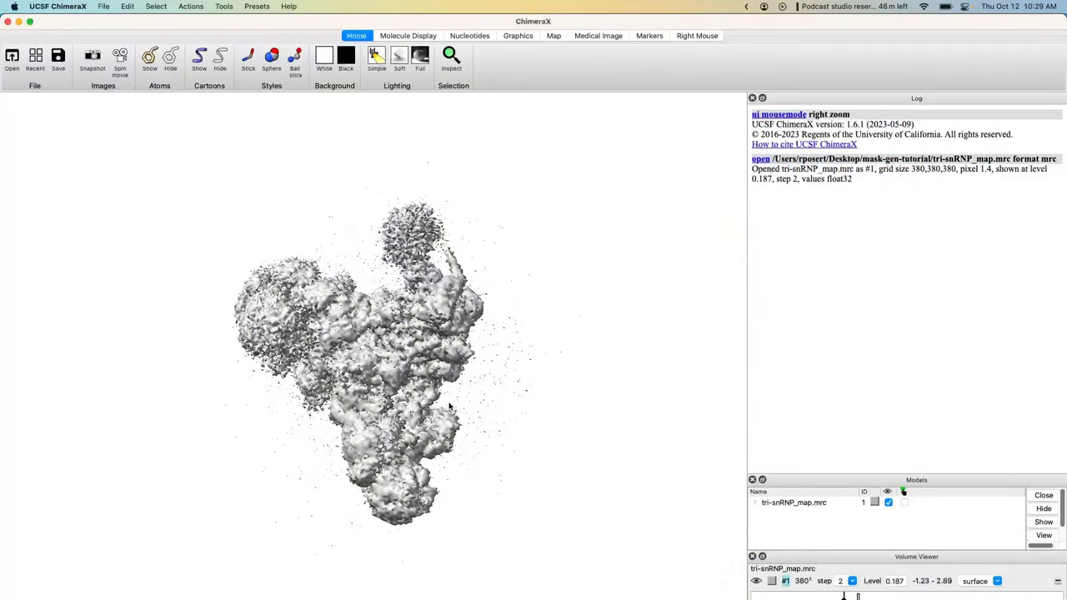
Set the display step of tri-snRNP_map.mrc to 1 and raise its contour level to about 0.543.
{"action": "scroll", "coordinate": [450, 406], "scroll_direction": "up", "scroll_amount": 4}
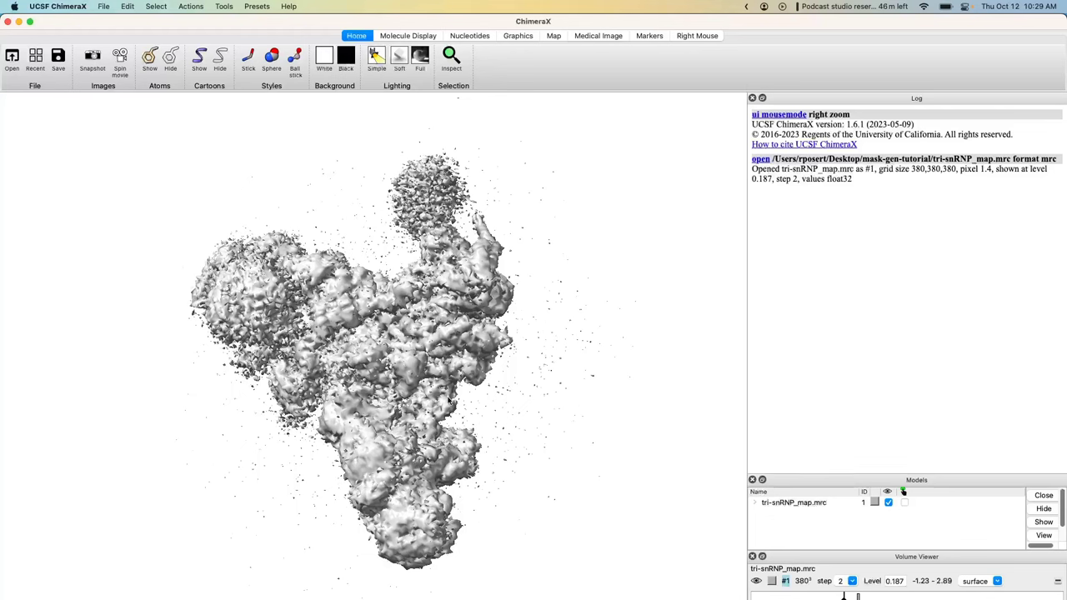
{"action": "left_click_drag", "start_coordinate": [710, 353], "coordinate": [466, 379]}
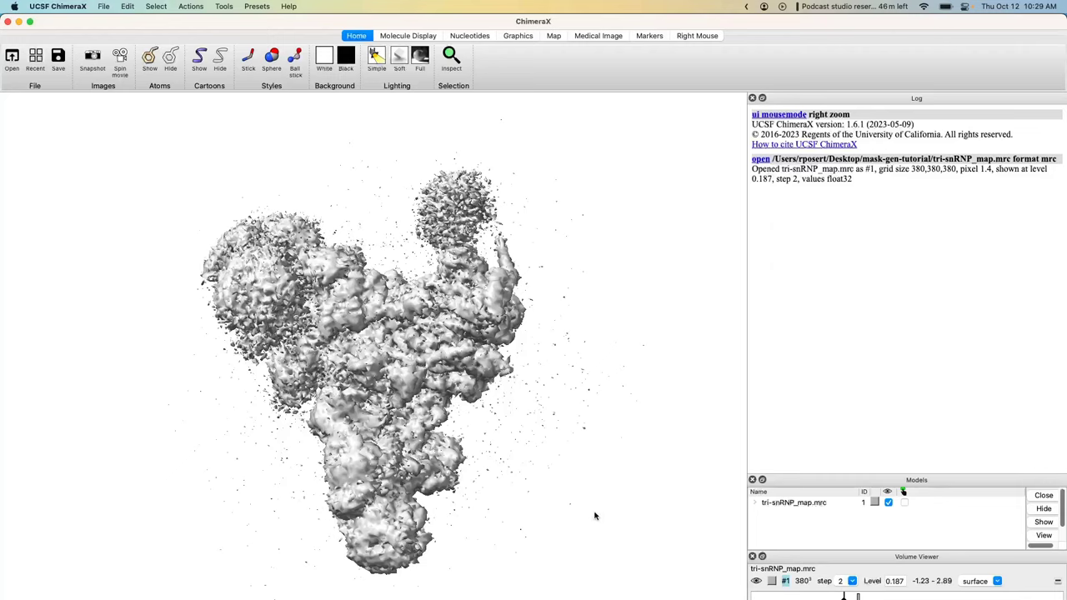
{"action": "left_click", "coordinate": [844, 581]}
{"action": "left_click", "coordinate": [844, 569]}
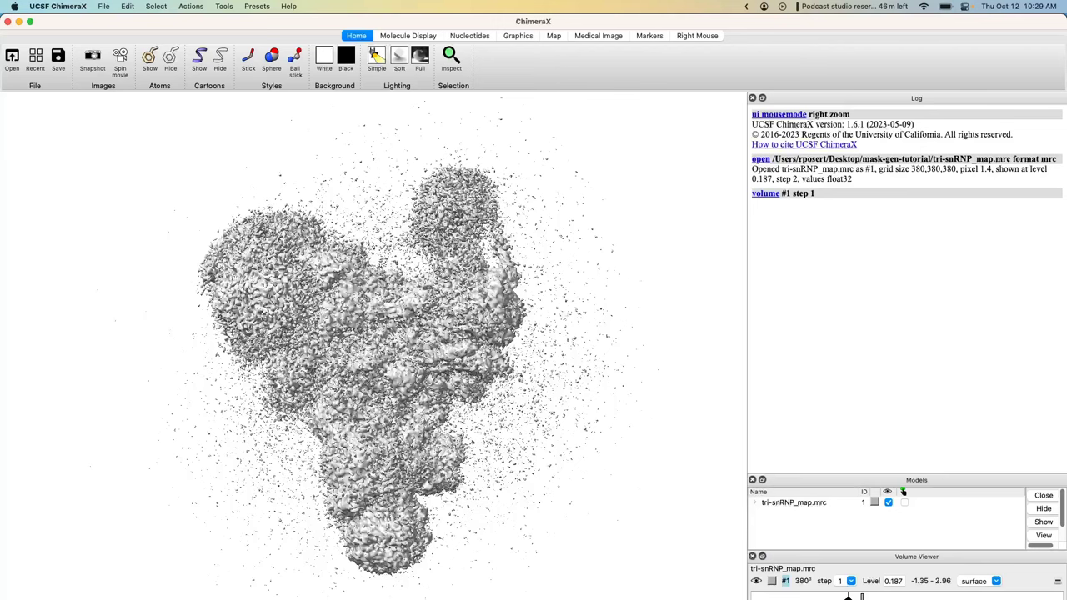
{"action": "left_click_drag", "start_coordinate": [862, 597], "coordinate": [887, 597]}
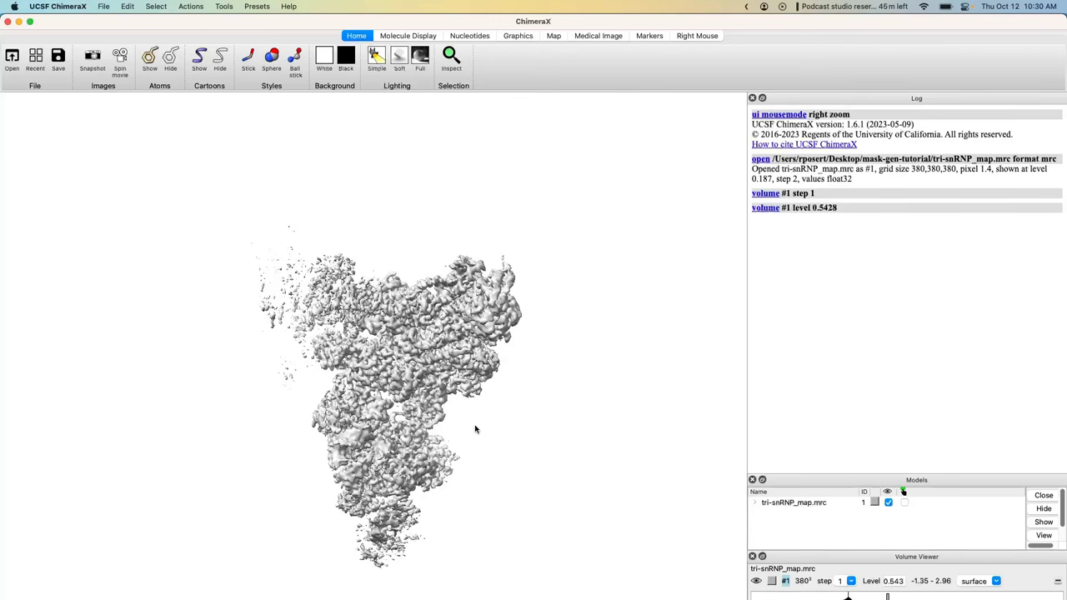
Inspect the density of tri-snRNP_map.mrc up close and lower its contour level to about 0.357.
{"action": "right_click_drag", "start_coordinate": [488, 422], "coordinate": [476, 341]}
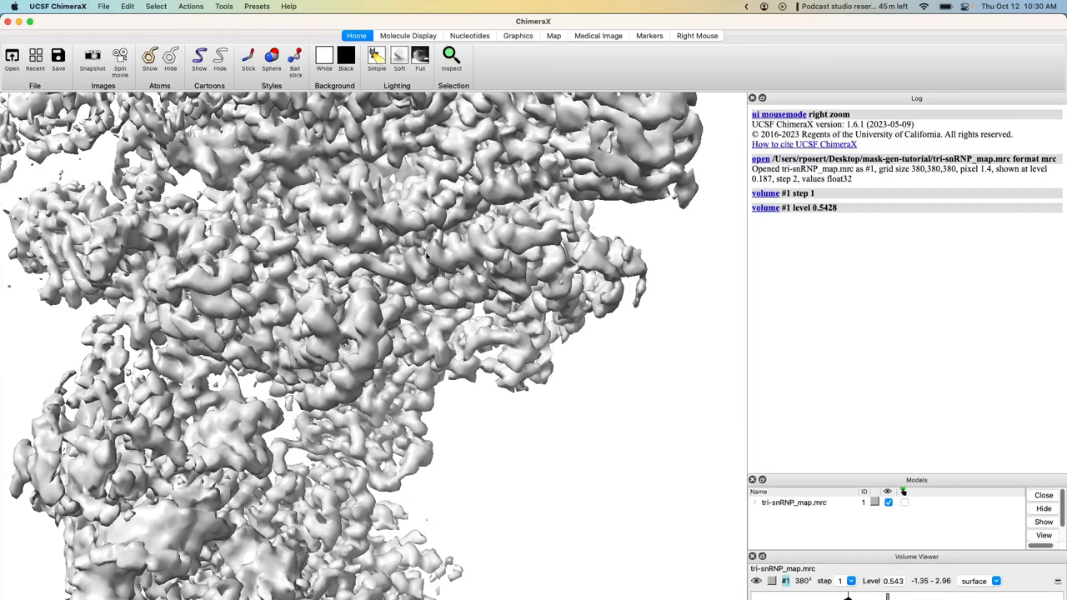
{"action": "left_click_drag", "start_coordinate": [511, 358], "coordinate": [482, 360]}
{"action": "scroll", "coordinate": [482, 360], "scroll_direction": "down", "scroll_amount": 5}
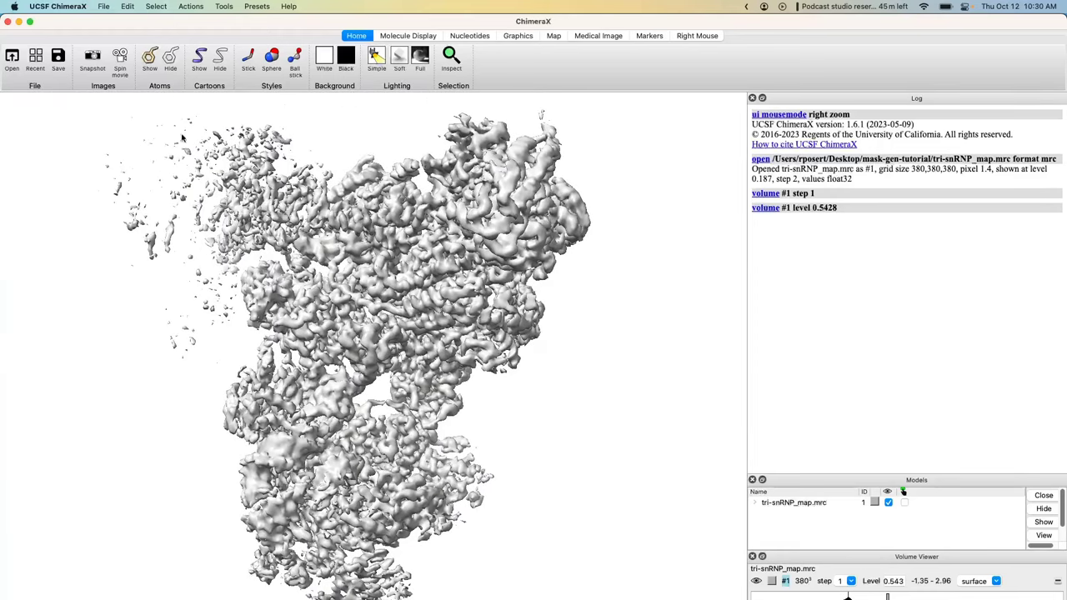
{"action": "left_click_drag", "start_coordinate": [439, 452], "coordinate": [458, 497]}
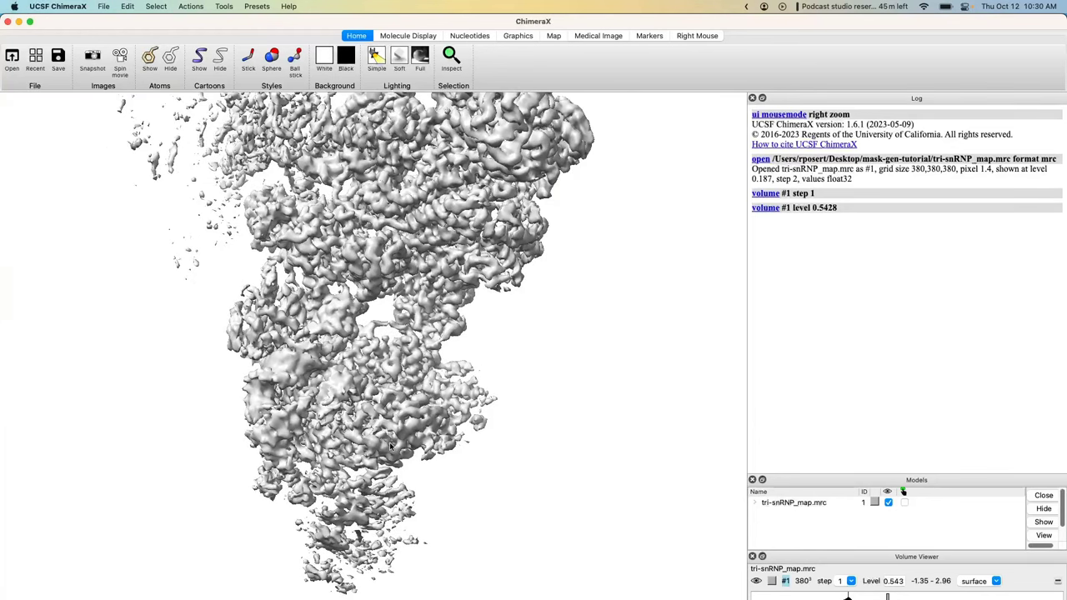
{"action": "left_click_drag", "start_coordinate": [388, 427], "coordinate": [397, 456]}
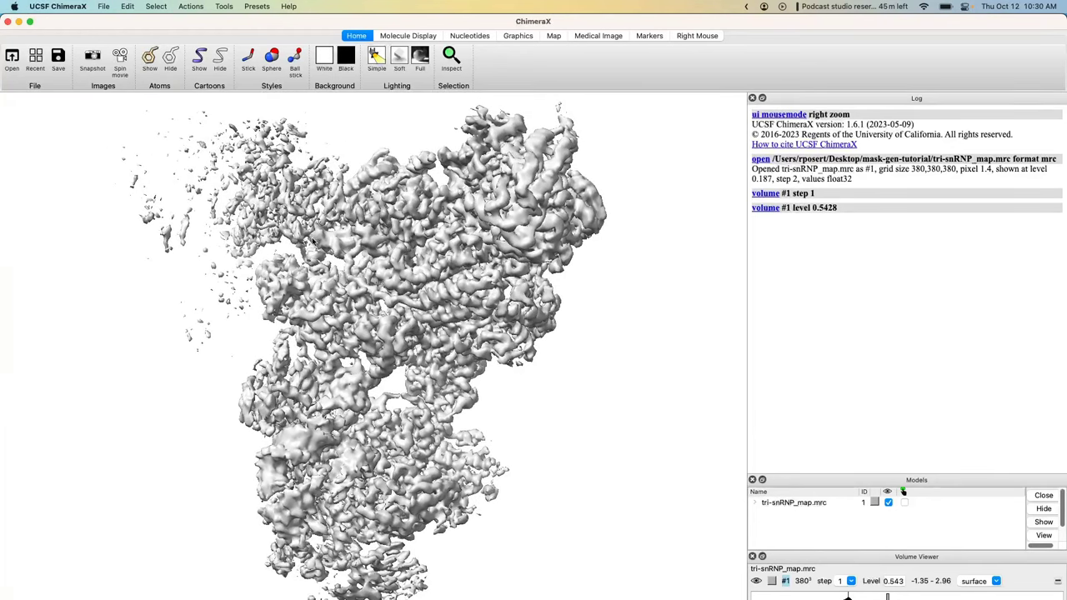
{"action": "left_click_drag", "start_coordinate": [315, 243], "coordinate": [188, 334]}
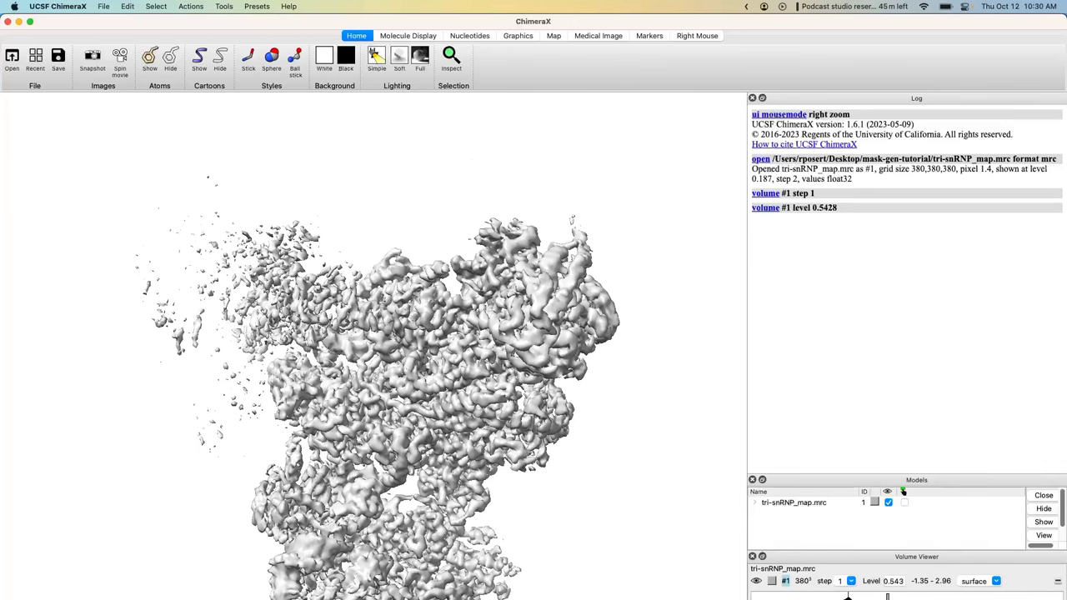
{"action": "left_click_drag", "start_coordinate": [887, 596], "coordinate": [874, 596]}
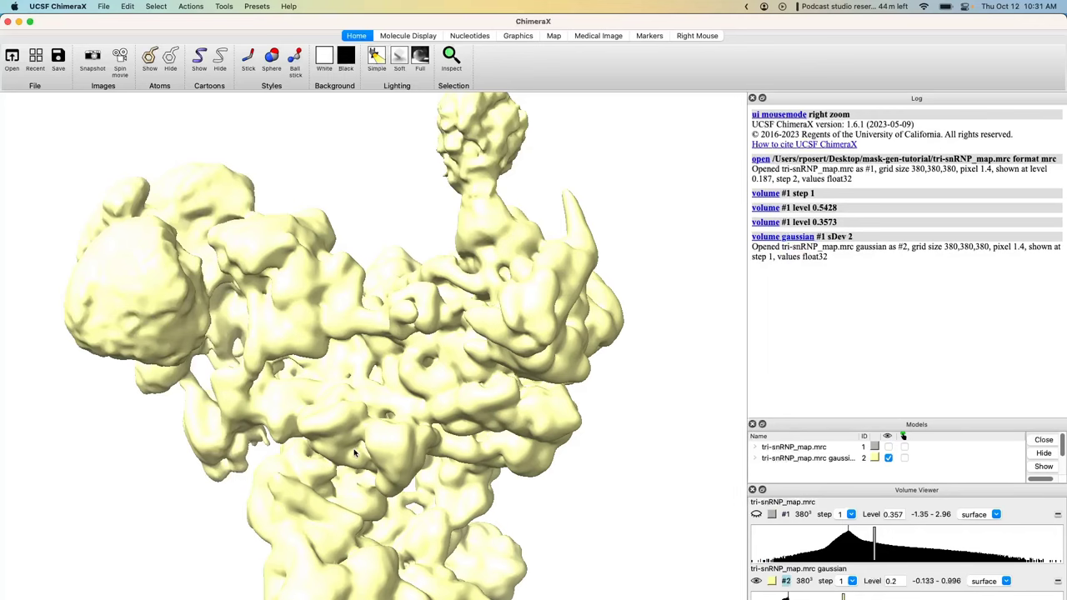
Recolor the Gaussian-filtered tri-snRNP map surface bright red.
{"action": "left_click_drag", "start_coordinate": [459, 402], "coordinate": [454, 380]}
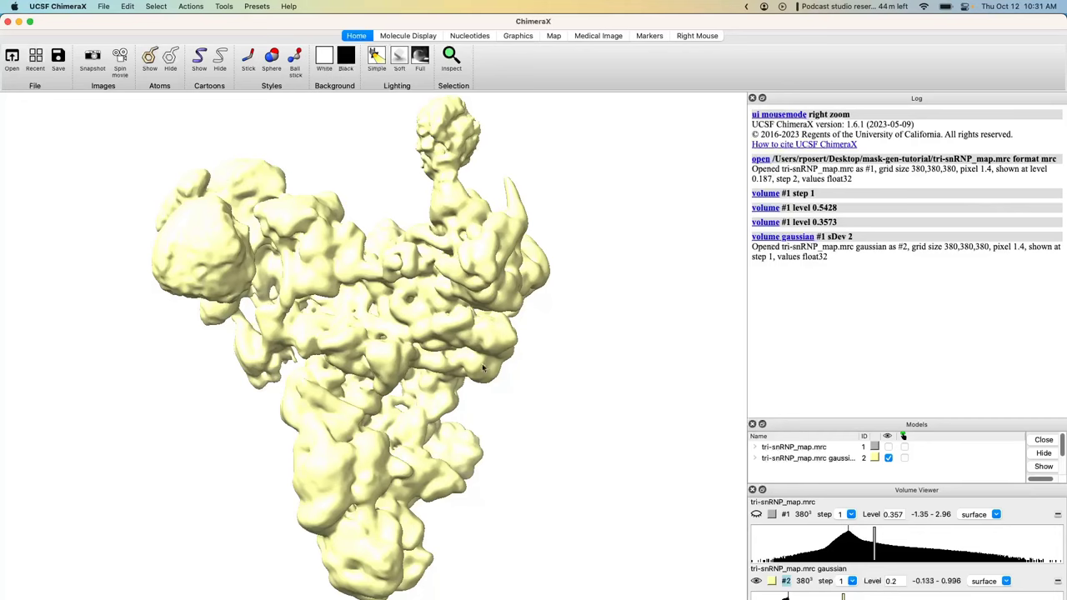
{"action": "middle_click_drag", "start_coordinate": [463, 426], "coordinate": [454, 406]}
{"action": "left_click_drag", "start_coordinate": [454, 406], "coordinate": [443, 401]}
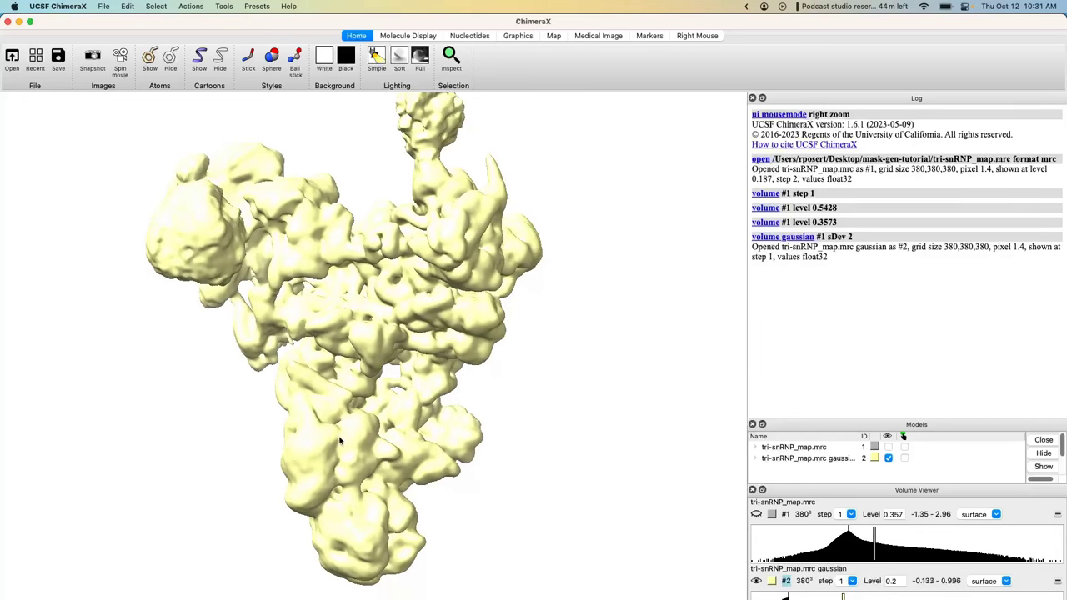
{"action": "left_click", "coordinate": [771, 581]}
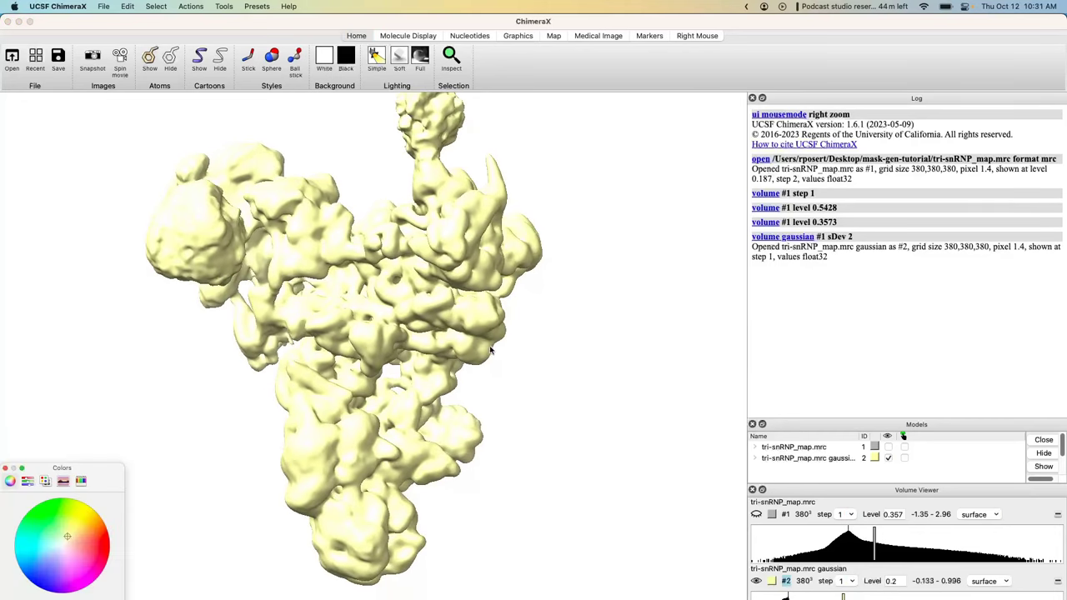
{"action": "left_click", "coordinate": [92, 543]}
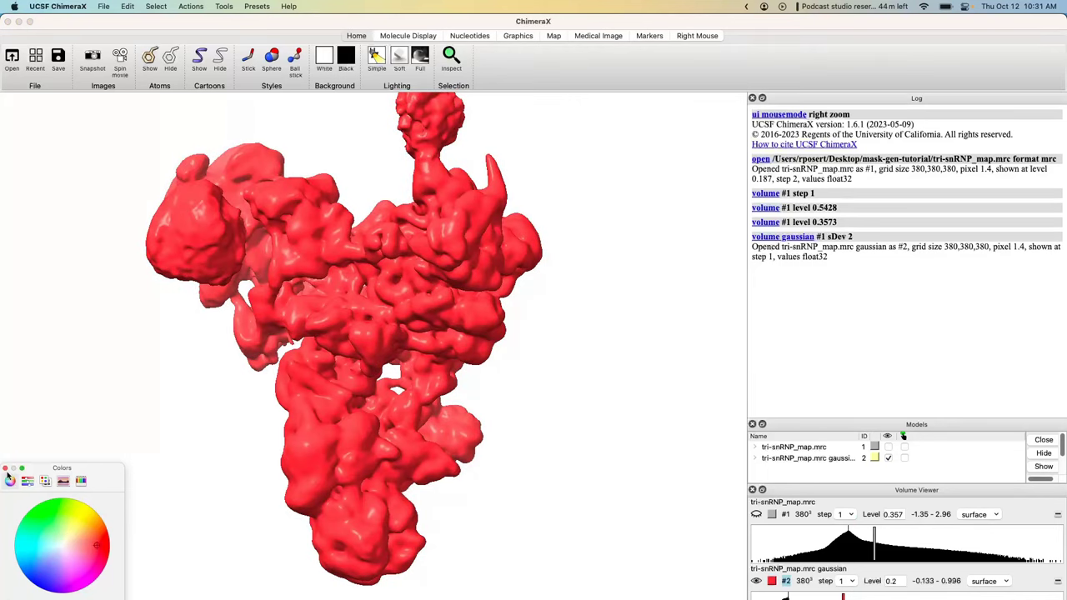
{"action": "left_click", "coordinate": [6, 468]}
{"action": "left_click_drag", "start_coordinate": [434, 419], "coordinate": [468, 410]}
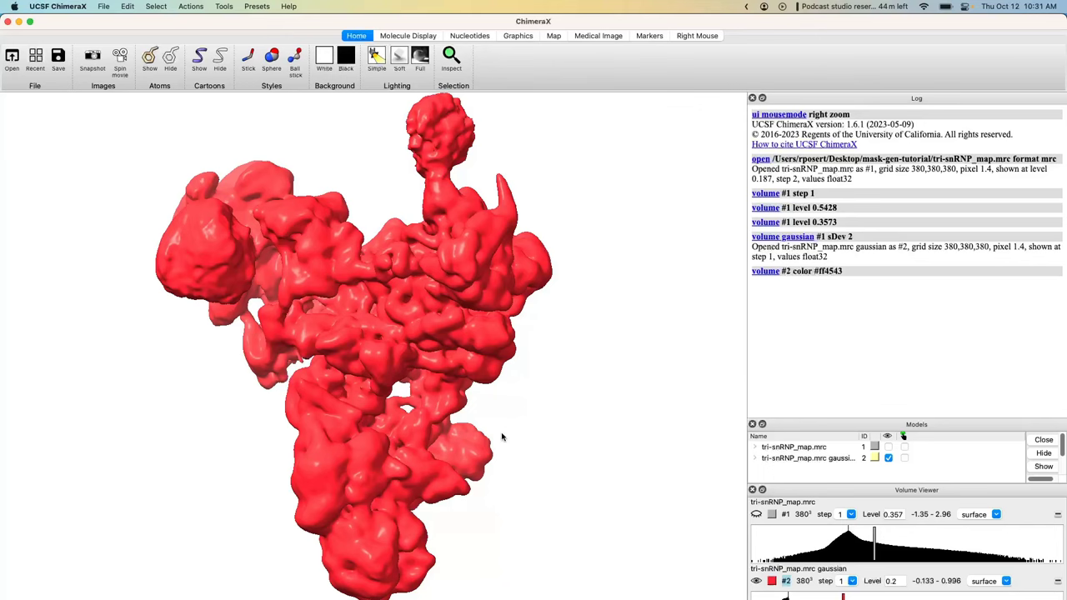
{"action": "left_click_drag", "start_coordinate": [501, 437], "coordinate": [426, 426]}
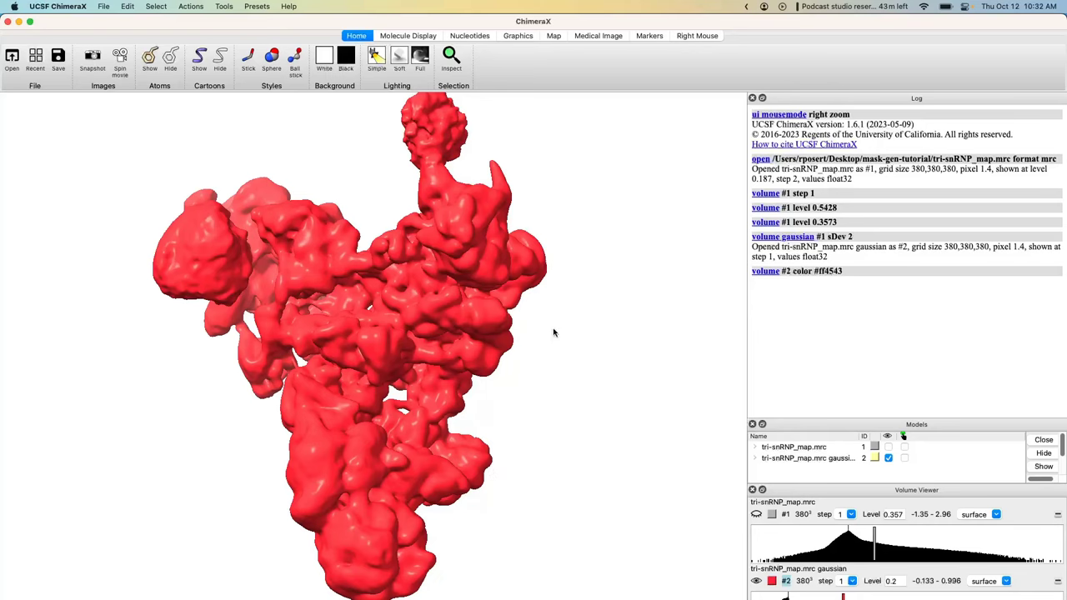
{"action": "left_click_drag", "start_coordinate": [364, 317], "coordinate": [413, 355]}
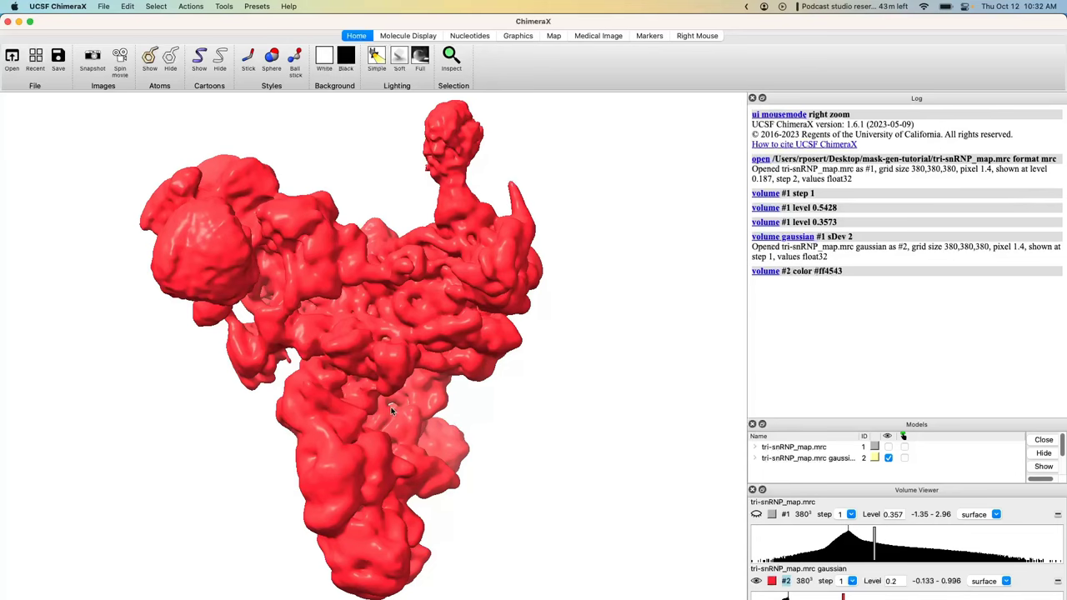
{"action": "left_click_drag", "start_coordinate": [434, 425], "coordinate": [414, 421]}
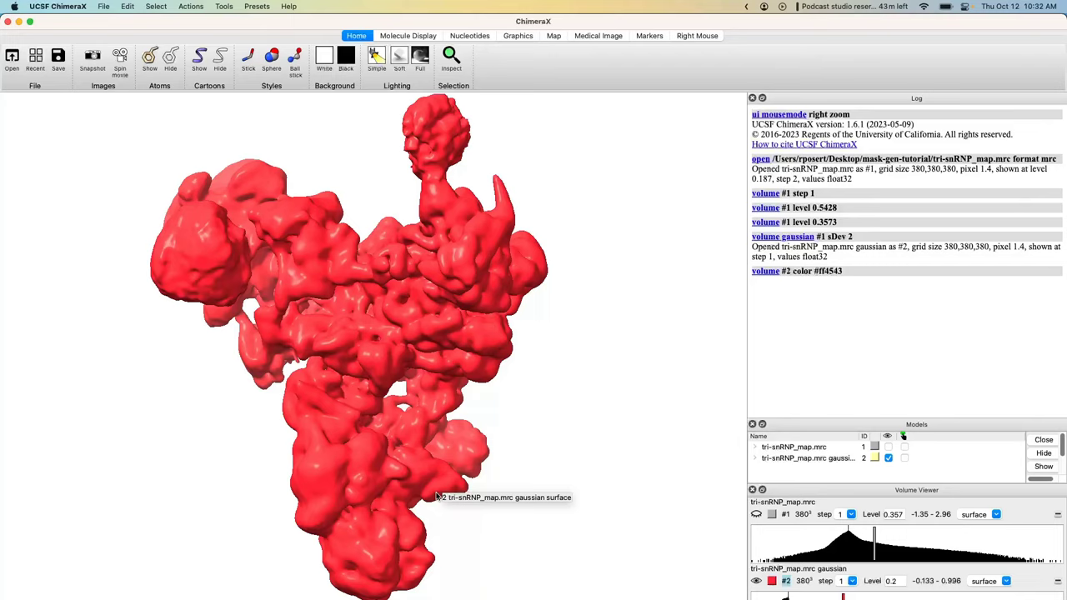
Open the Segment Map tool and dock it together with the Log above the model list.
{"action": "left_click", "coordinate": [224, 7]}
{"action": "mouse_move", "coordinate": [265, 147]}
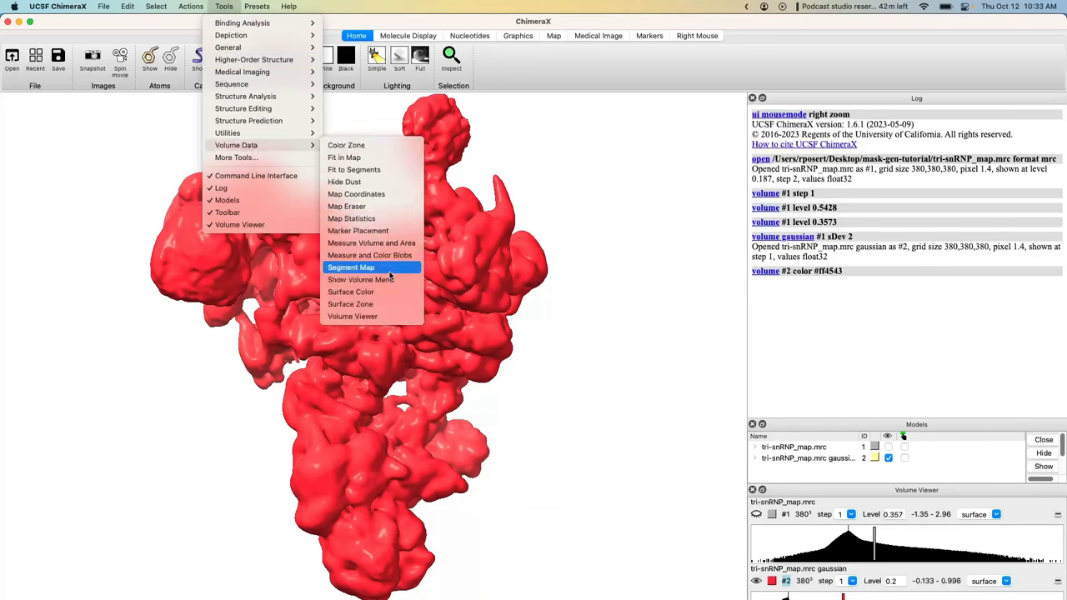
{"action": "left_click", "coordinate": [359, 267]}
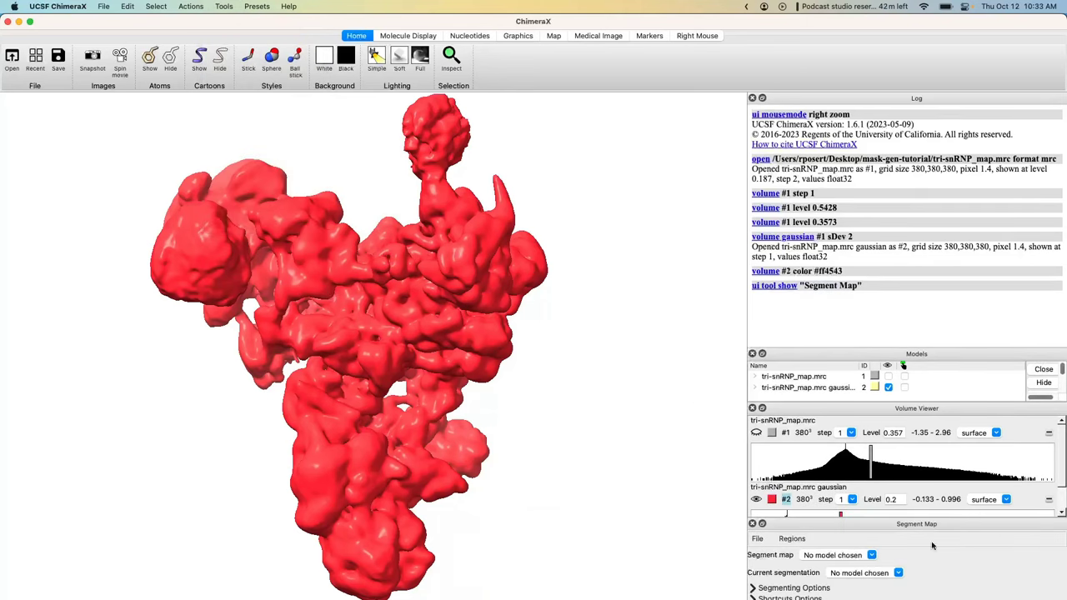
{"action": "left_click_drag", "start_coordinate": [927, 525], "coordinate": [925, 158]}
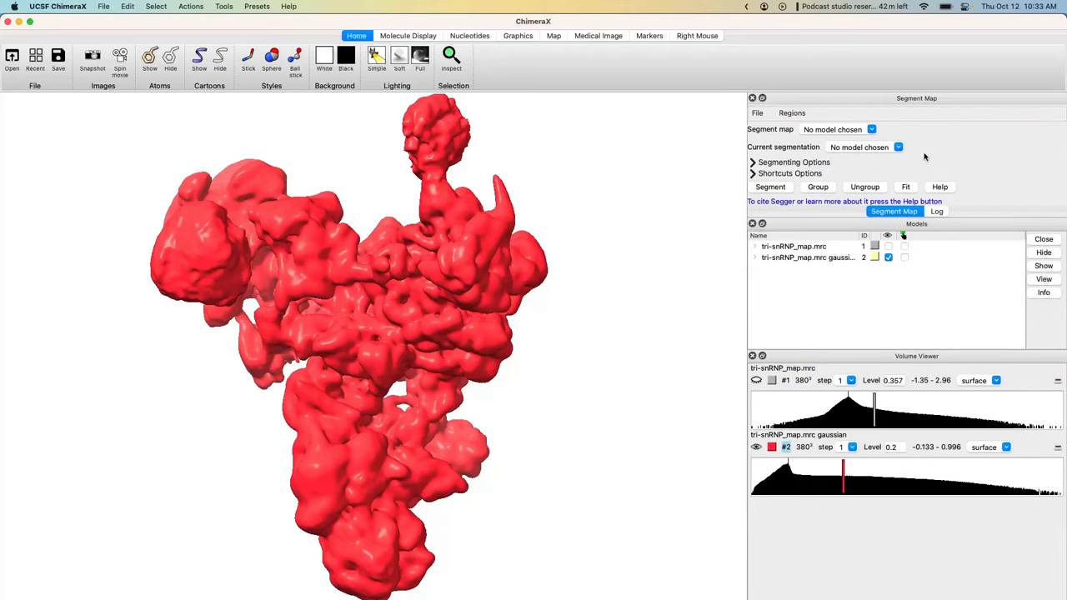
Expand the segmentation shortcuts options and choose tri-snRNP_map.mrc gaussian #2 as the map to segment.
{"action": "left_click", "coordinate": [753, 174]}
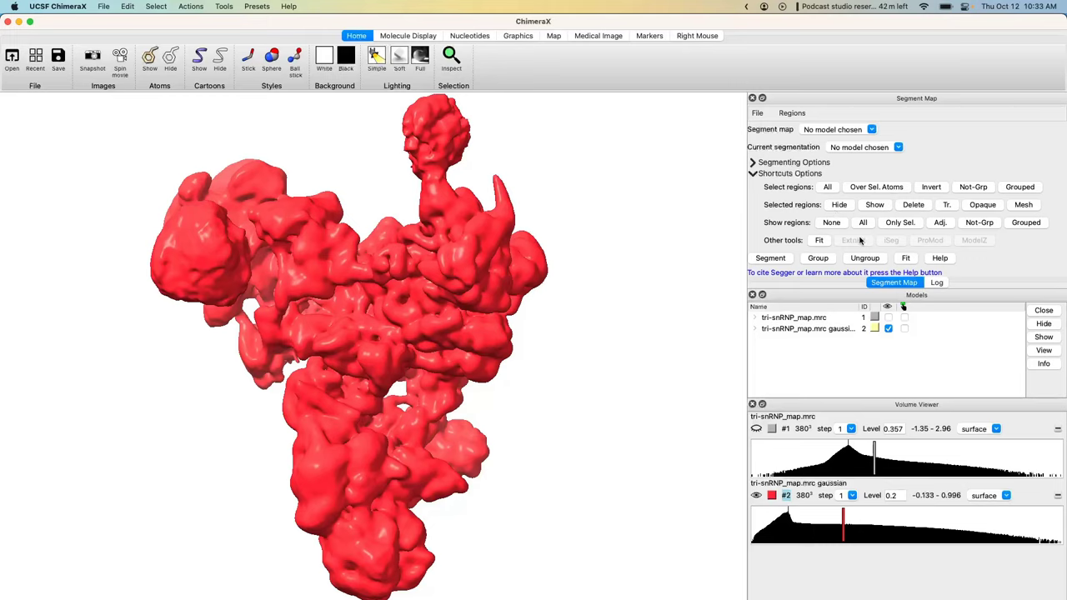
{"action": "left_click", "coordinate": [836, 131]}
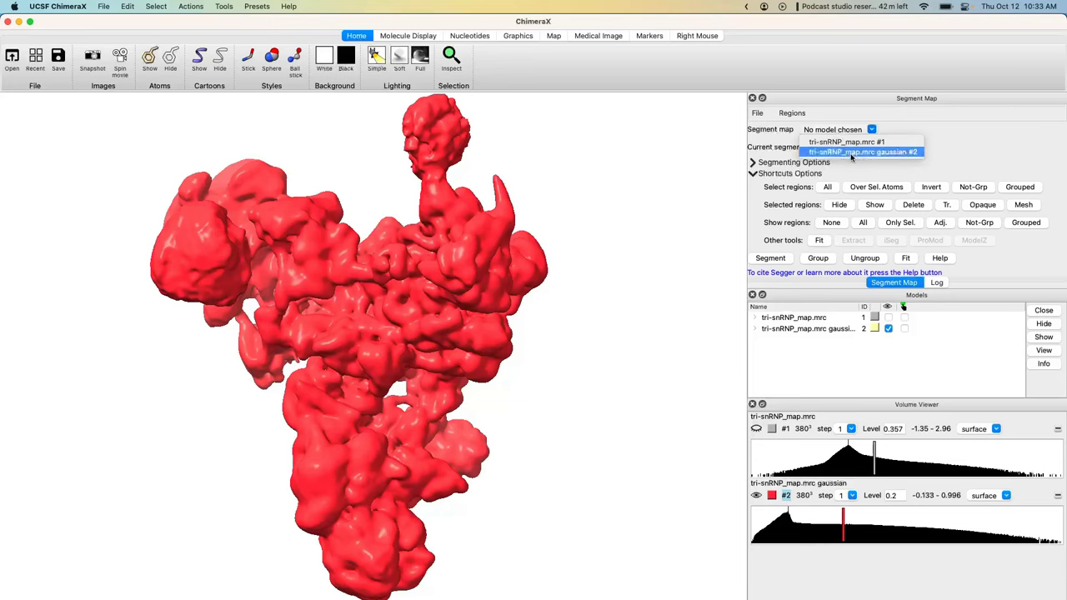
{"action": "left_click", "coordinate": [906, 154]}
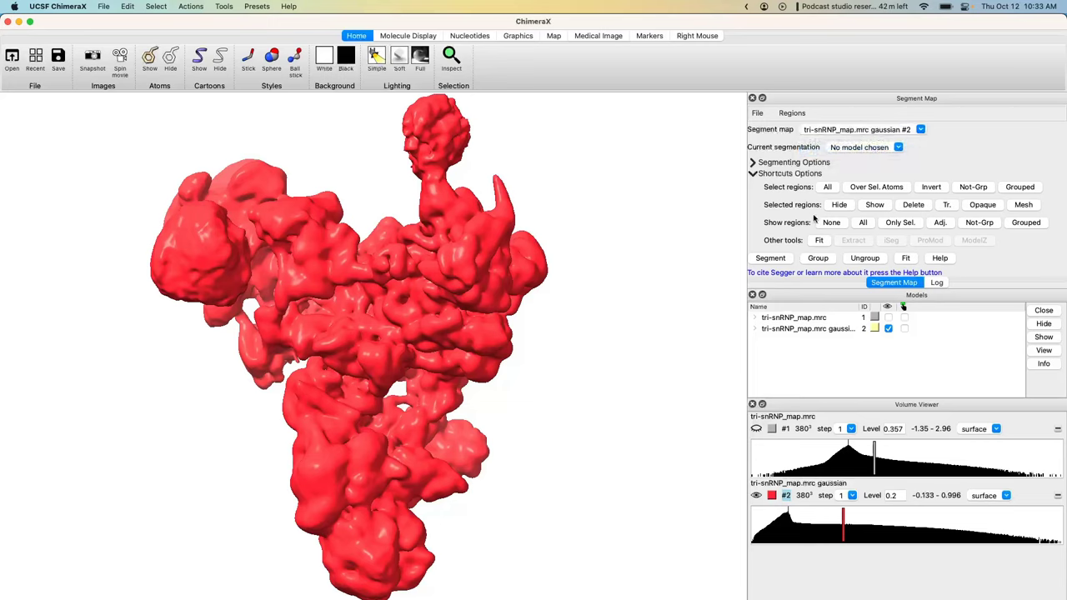
Segment the Gaussian-filtered map into regions and hide its red surface so that only the segmentation is displayed.
{"action": "left_click", "coordinate": [772, 258]}
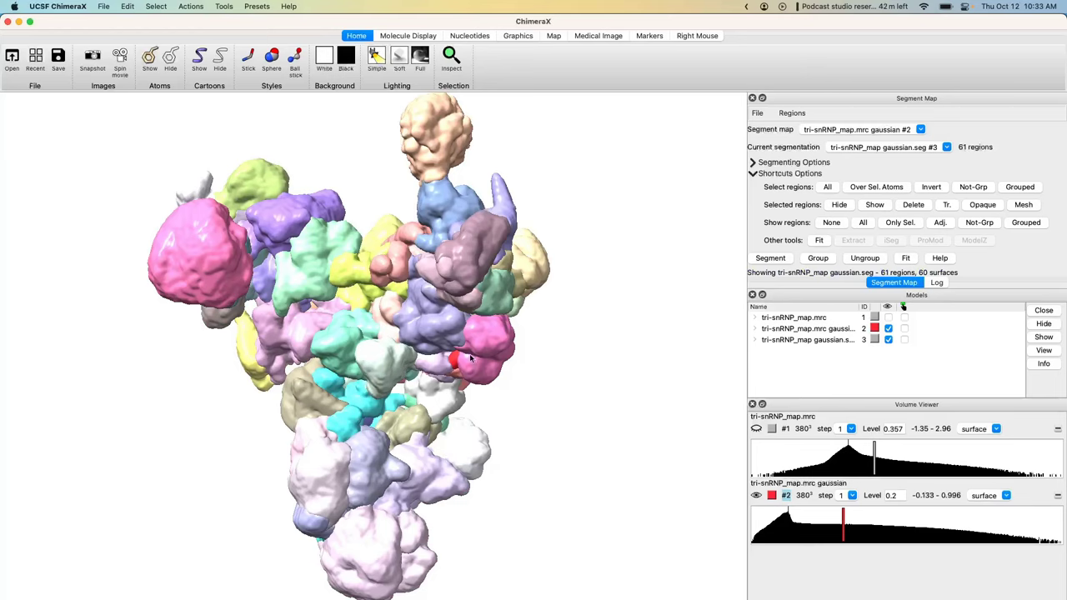
{"action": "mouse_move", "coordinate": [372, 414]}
{"action": "left_mouse_down"}
{"action": "mouse_move", "coordinate": [528, 412]}
{"action": "mouse_move", "coordinate": [486, 423]}
{"action": "mouse_move", "coordinate": [387, 413]}
{"action": "left_mouse_up"}
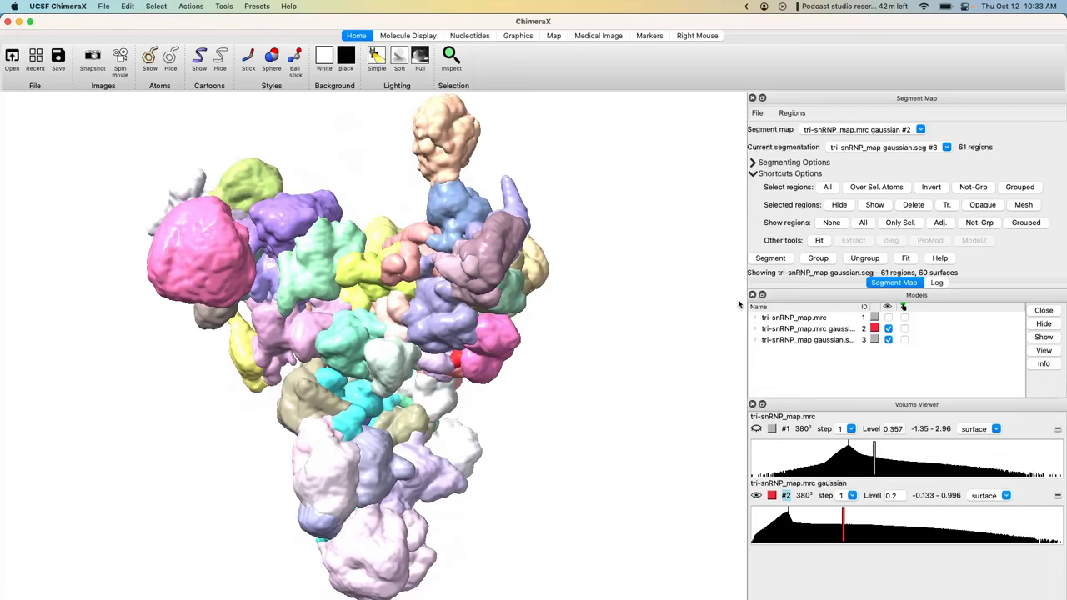
{"action": "left_click", "coordinate": [888, 329]}
{"action": "left_click_drag", "start_coordinate": [575, 286], "coordinate": [449, 288]}
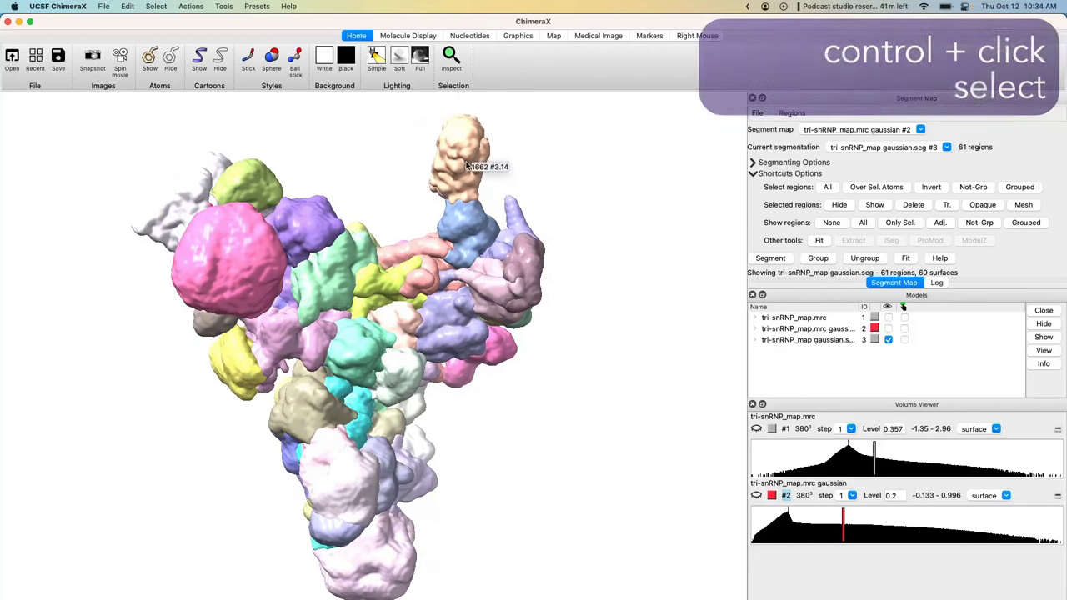
Select the beige head region, the blue neck region beneath it and the adjoining pink and lilac regions, and hide them all.
{"action": "left_click", "coordinate": [467, 165], "text": "ctrl"}
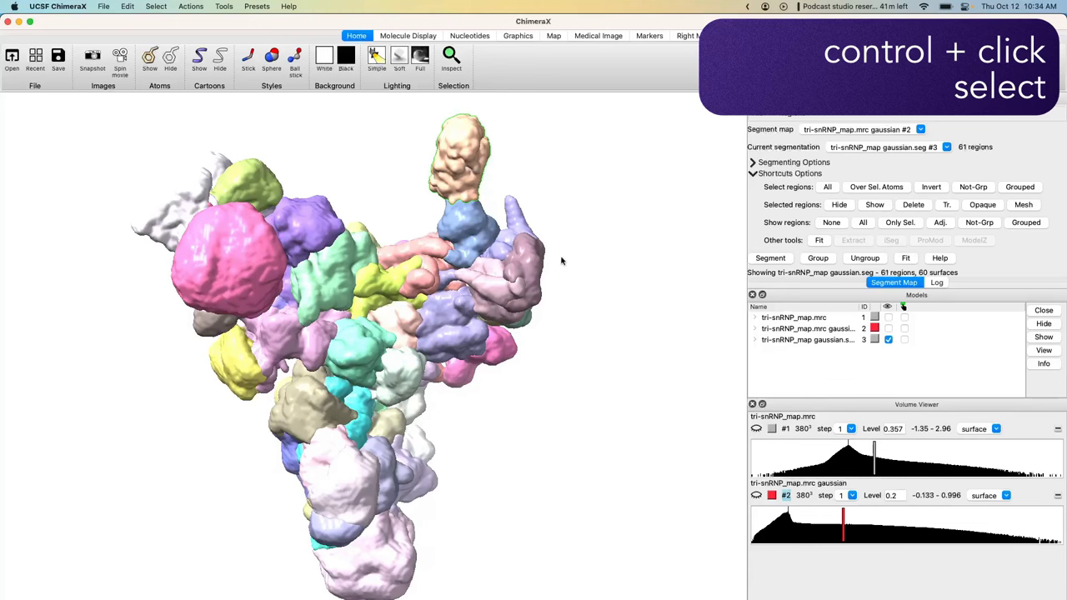
{"action": "scroll", "coordinate": [609, 367], "scroll_direction": "up", "scroll_amount": 5}
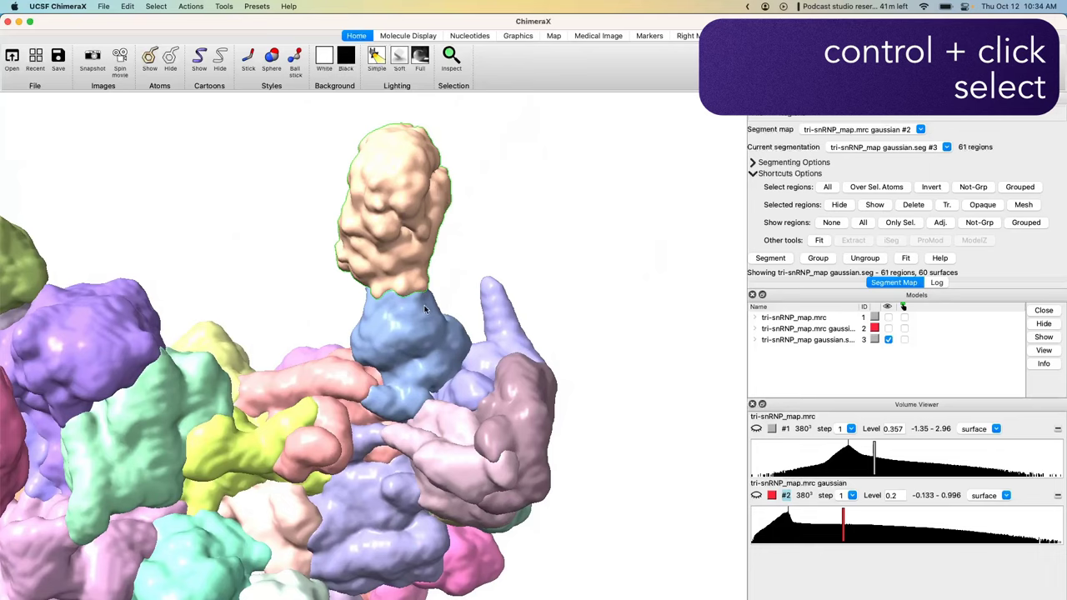
{"action": "left_click", "coordinate": [409, 369], "text": "ctrl"}
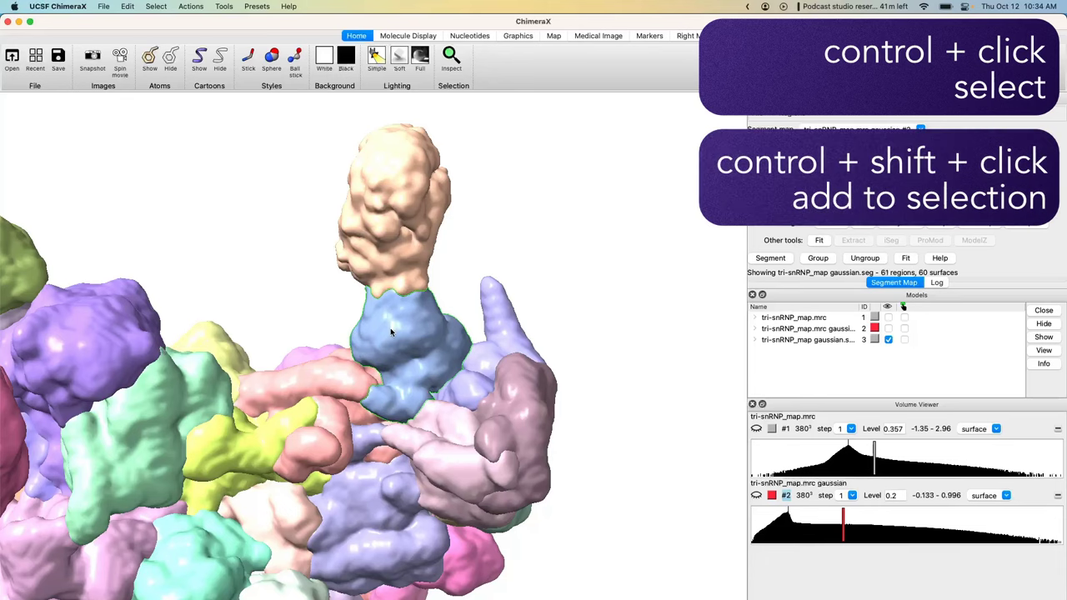
{"action": "left_click", "coordinate": [325, 376], "text": "ctrl+shift"}
{"action": "left_click", "coordinate": [456, 406], "text": "ctrl+shift"}
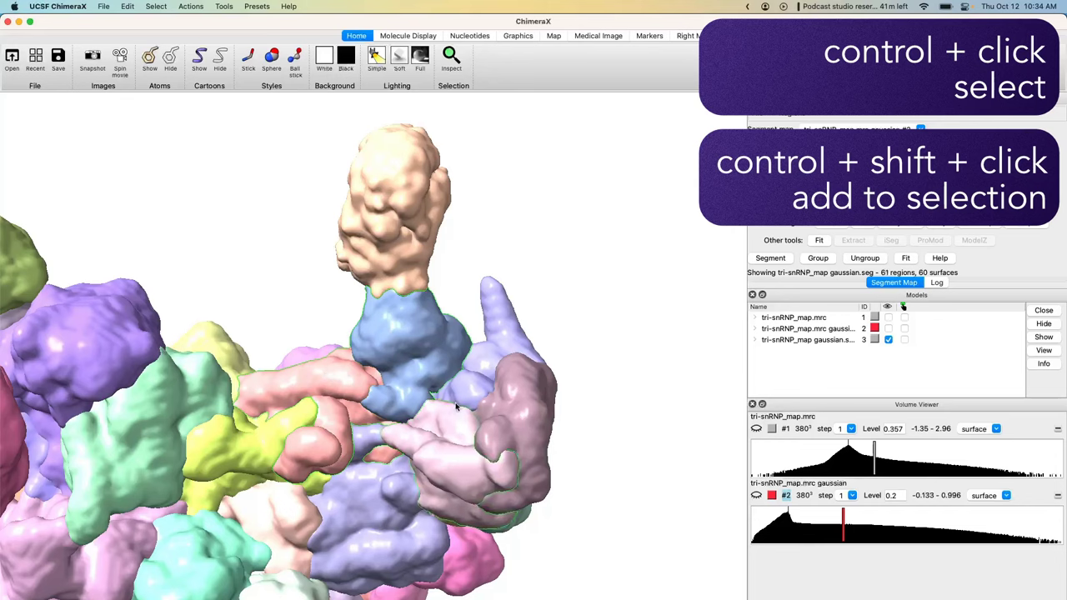
{"action": "left_click", "coordinate": [414, 216], "text": "ctrl+shift"}
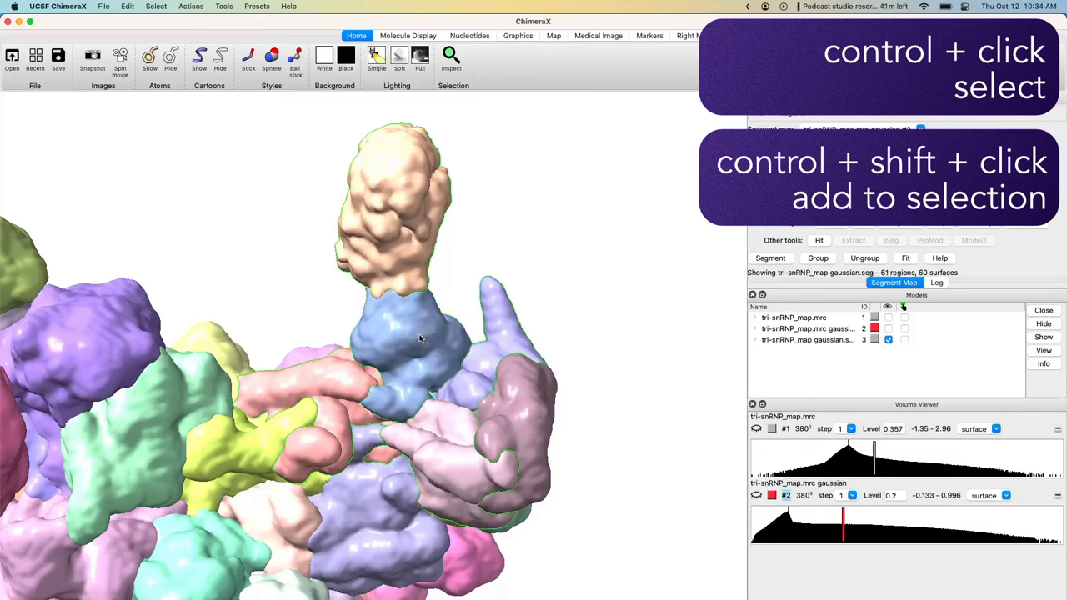
{"action": "left_click", "coordinate": [419, 343], "text": "ctrl+shift"}
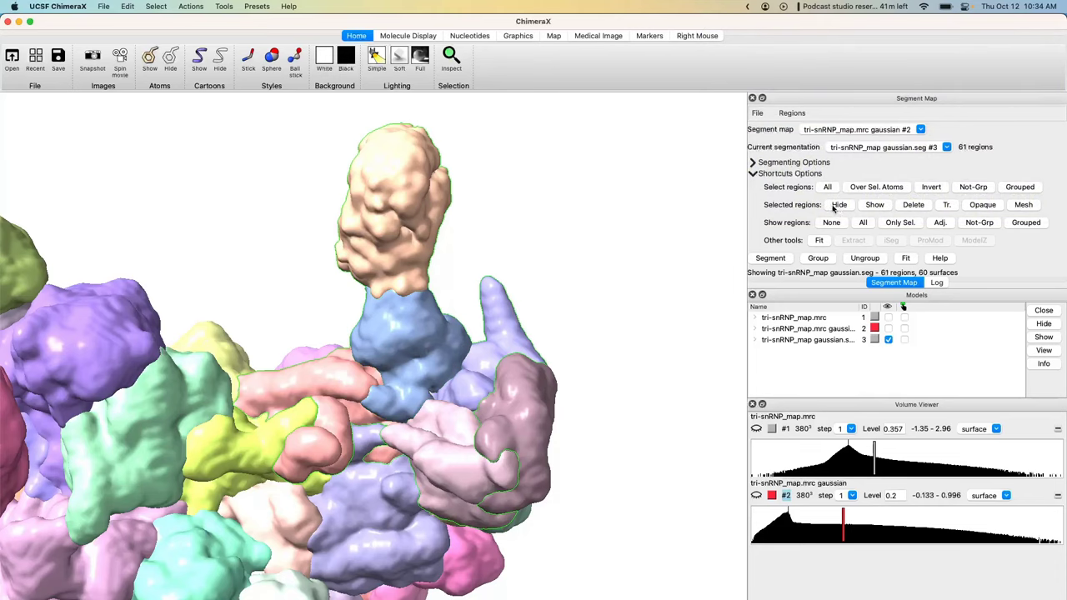
{"action": "left_click", "coordinate": [840, 205]}
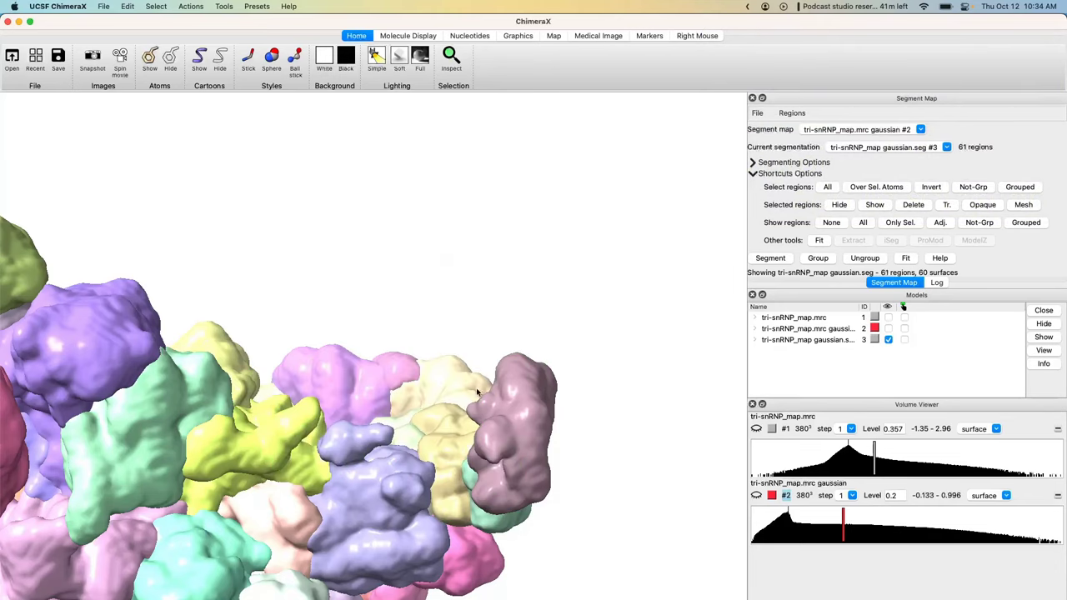
Display the selected head and neck regions again and hide them once more.
{"action": "left_click_drag", "start_coordinate": [500, 467], "coordinate": [434, 380]}
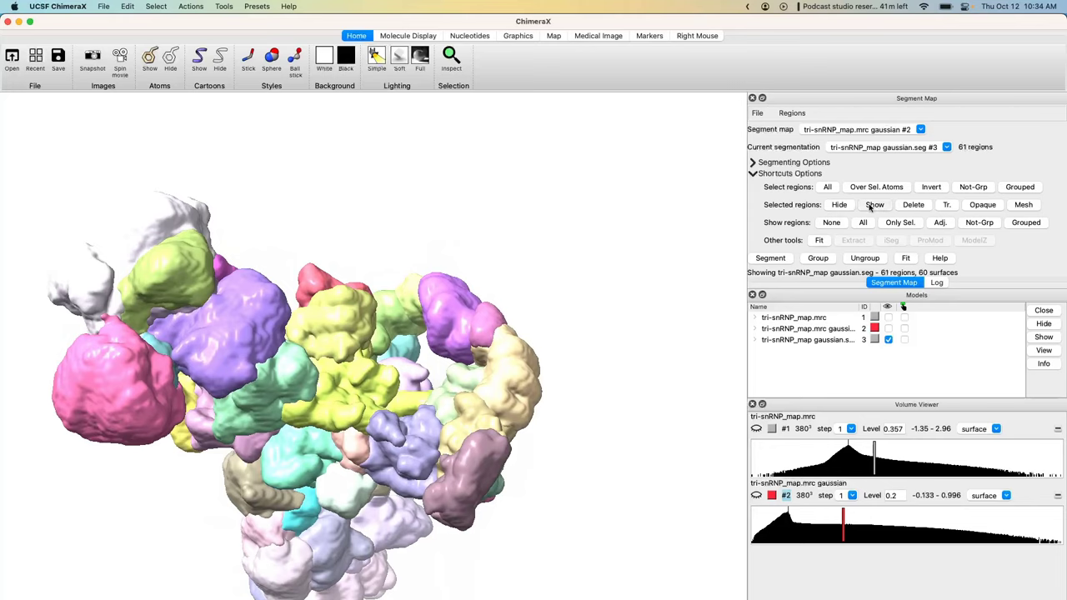
{"action": "left_click", "coordinate": [871, 206]}
{"action": "left_click", "coordinate": [839, 205]}
Box-select the cluster of regions around the large pink lobe in the upper part of the segmentation and hide them.
{"action": "left_click_drag", "start_coordinate": [412, 342], "coordinate": [444, 340]}
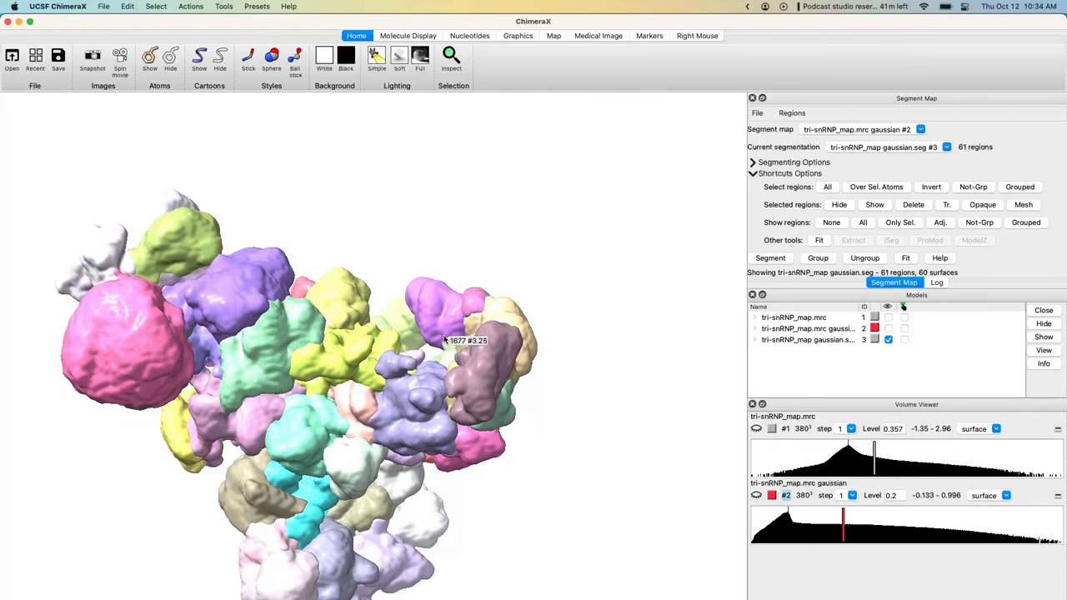
{"action": "left_click_drag", "start_coordinate": [444, 340], "coordinate": [418, 340]}
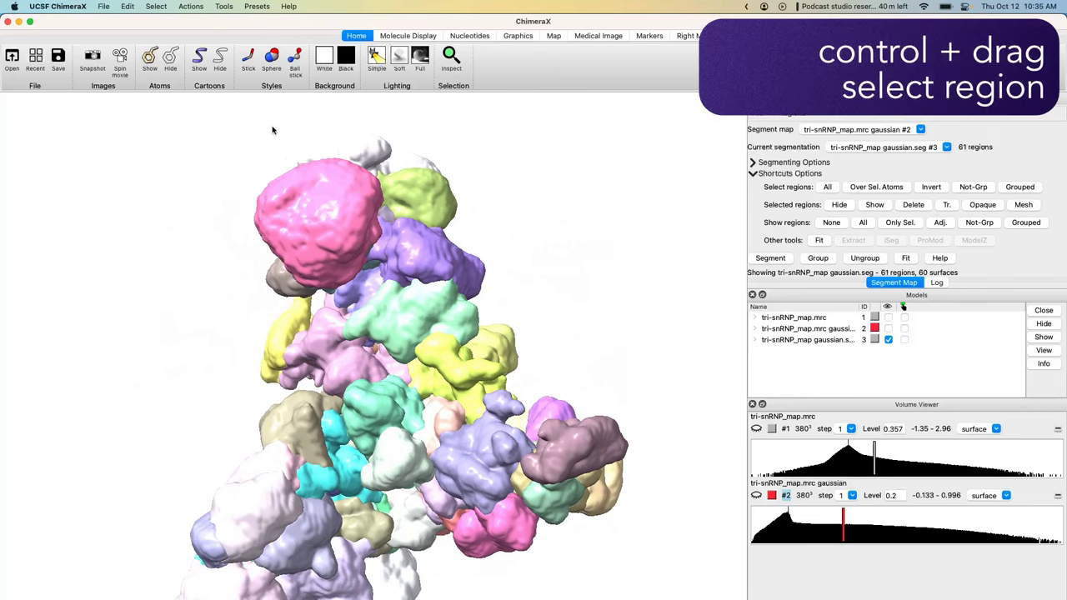
{"action": "left_click_drag", "start_coordinate": [213, 119], "coordinate": [567, 326], "text": "ctrl"}
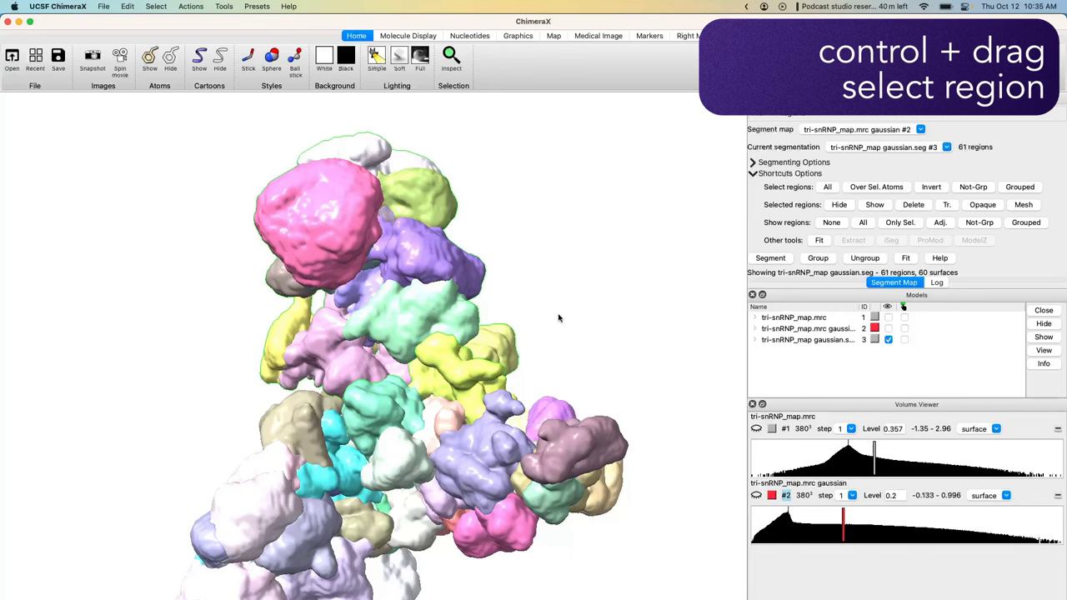
{"action": "left_click_drag", "start_coordinate": [552, 365], "coordinate": [376, 353]}
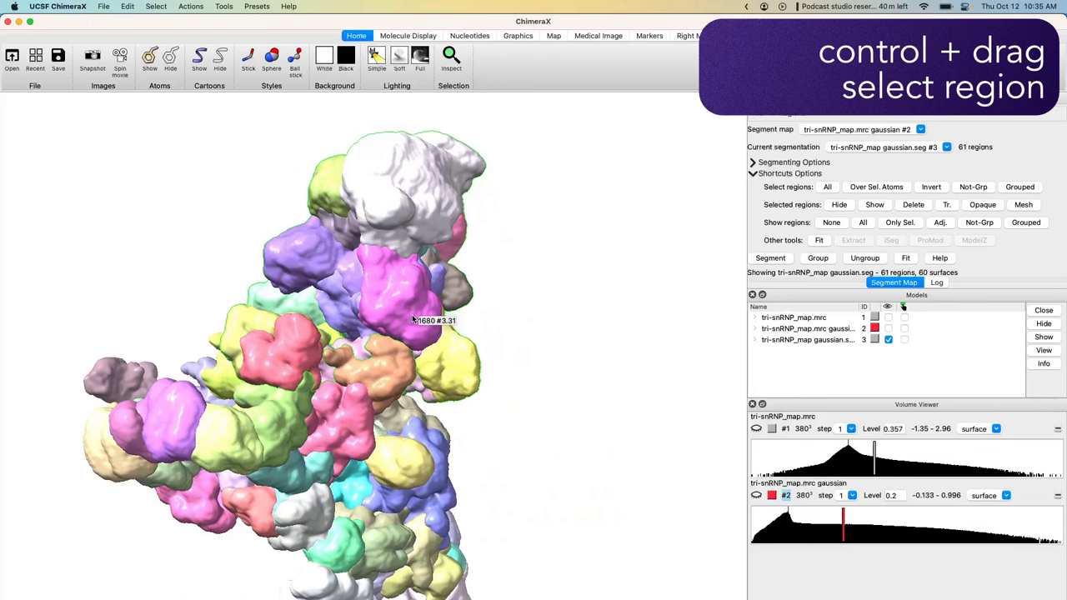
{"action": "left_click_drag", "start_coordinate": [256, 392], "coordinate": [423, 379]}
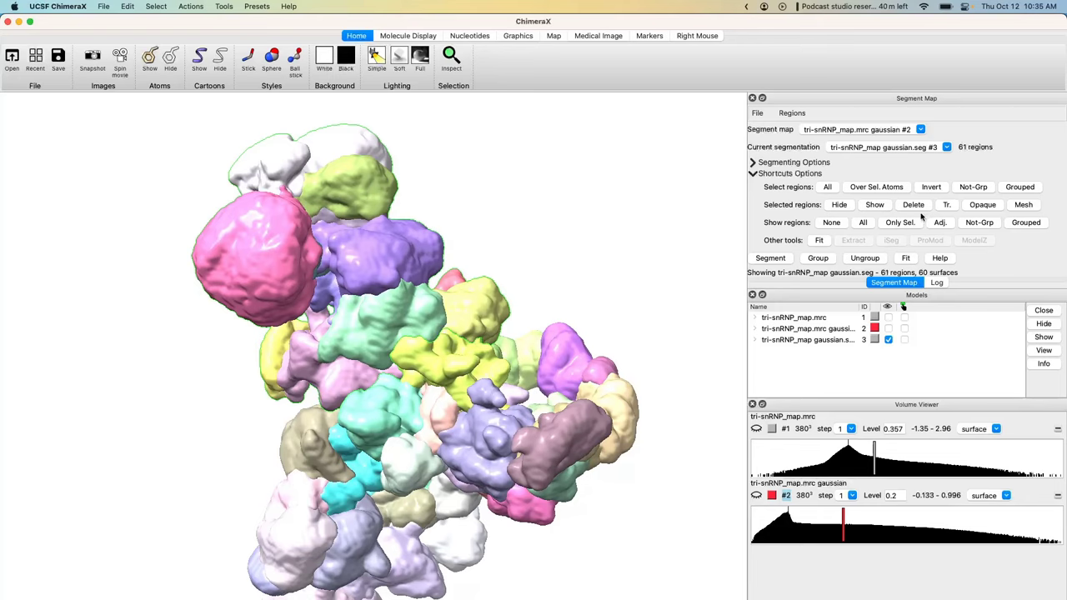
{"action": "left_click", "coordinate": [838, 206]}
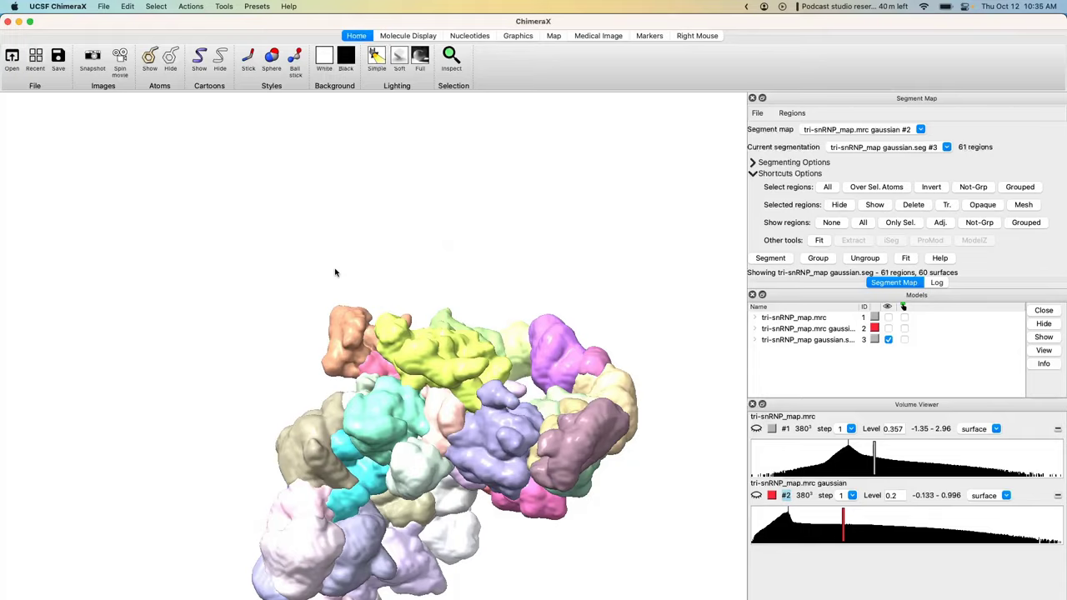
Display the red Gaussian-filtered map briefly to compare it with the remaining regions, and hide it again.
{"action": "left_click_drag", "start_coordinate": [515, 385], "coordinate": [583, 229]}
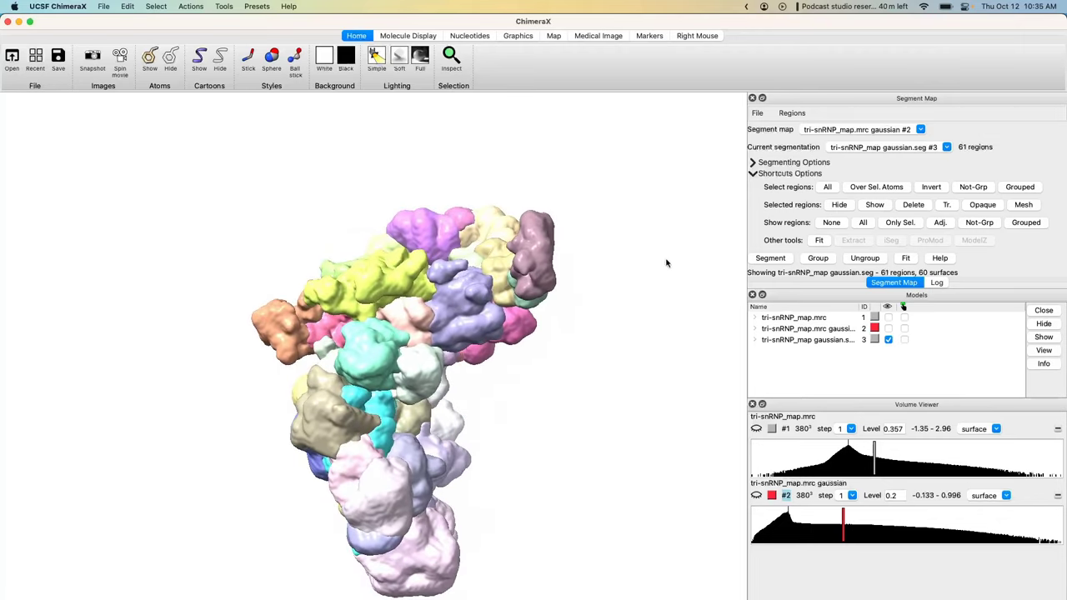
{"action": "left_click", "coordinate": [889, 328]}
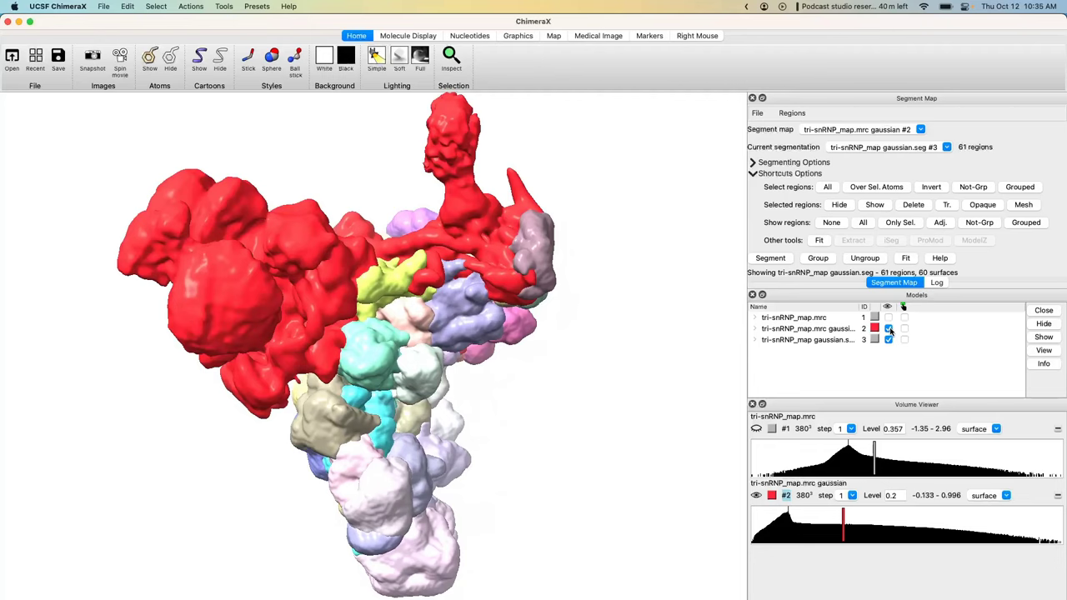
{"action": "left_click", "coordinate": [888, 329]}
Select the remaining regions above the foot of the complex and hide them, leaving only the foot regions displayed.
{"action": "left_click_drag", "start_coordinate": [534, 339], "coordinate": [502, 336]}
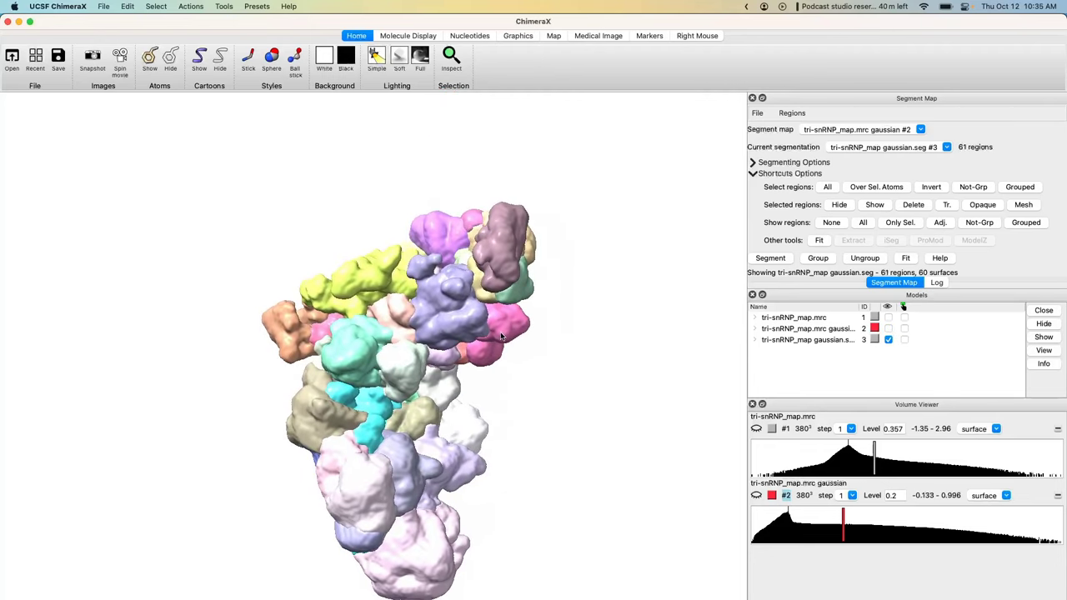
{"action": "left_click", "coordinate": [507, 240], "text": "ctrl"}
{"action": "left_click", "coordinate": [451, 304], "text": "ctrl"}
{"action": "left_click", "coordinate": [460, 233], "text": "ctrl"}
{"action": "left_click", "coordinate": [839, 205]}
{"action": "left_click", "coordinate": [834, 328]}
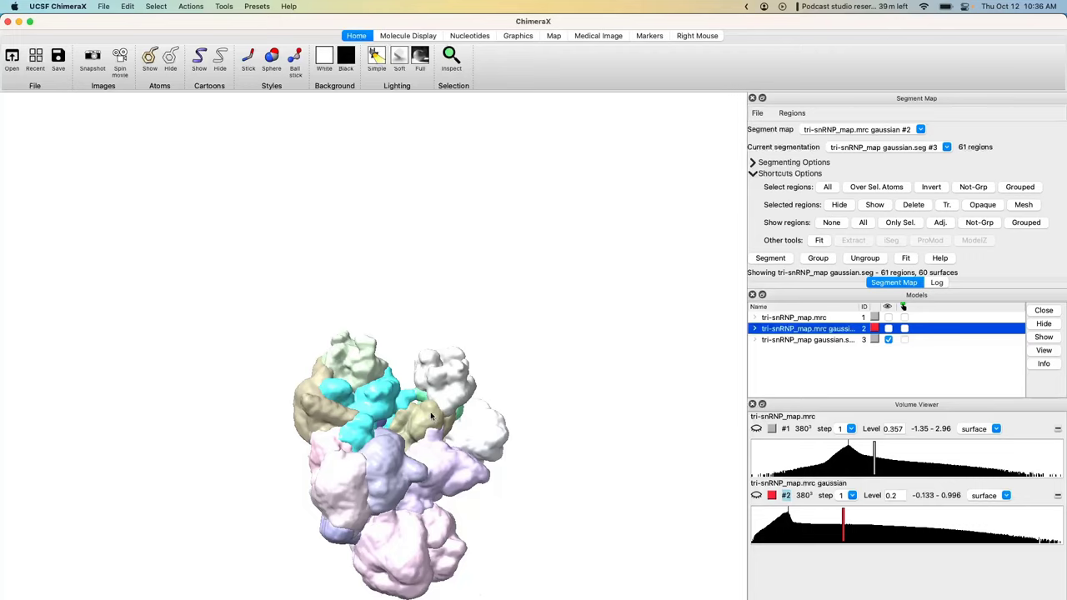
Box-select all the displayed foot regions and group them into a single region.
{"action": "mouse_move", "coordinate": [432, 417]}
{"action": "left_click_drag", "start_coordinate": [622, 381], "coordinate": [491, 497]}
{"action": "left_click_drag", "start_coordinate": [233, 281], "coordinate": [593, 599], "text": "ctrl"}
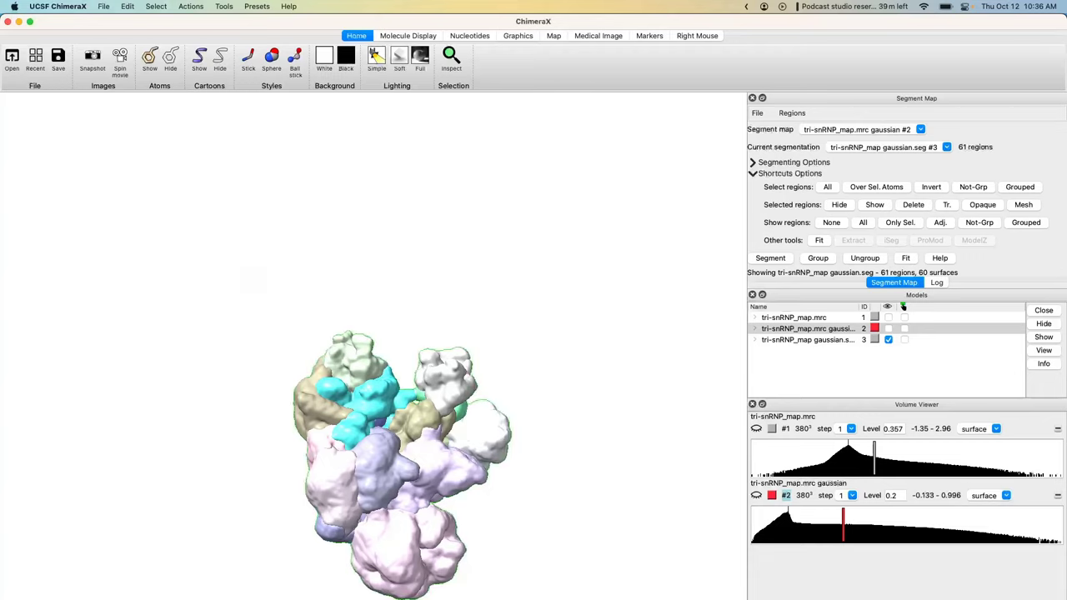
{"action": "left_click", "coordinate": [824, 260]}
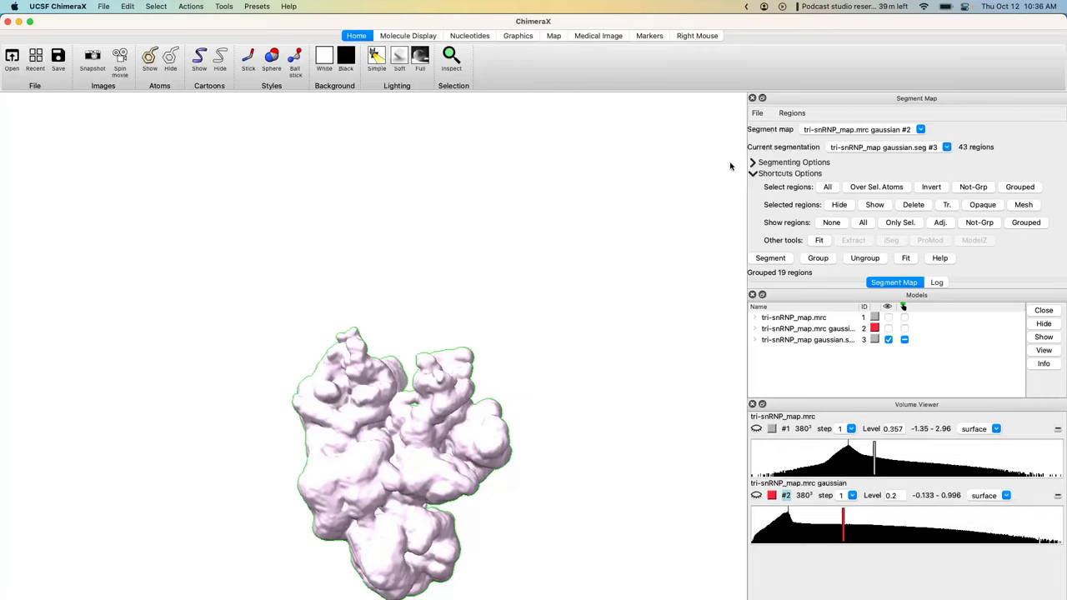
Save the selected grouped foot region as an MRC file named foot_mask.mrc on the Desktop.
{"action": "left_click", "coordinate": [756, 113]}
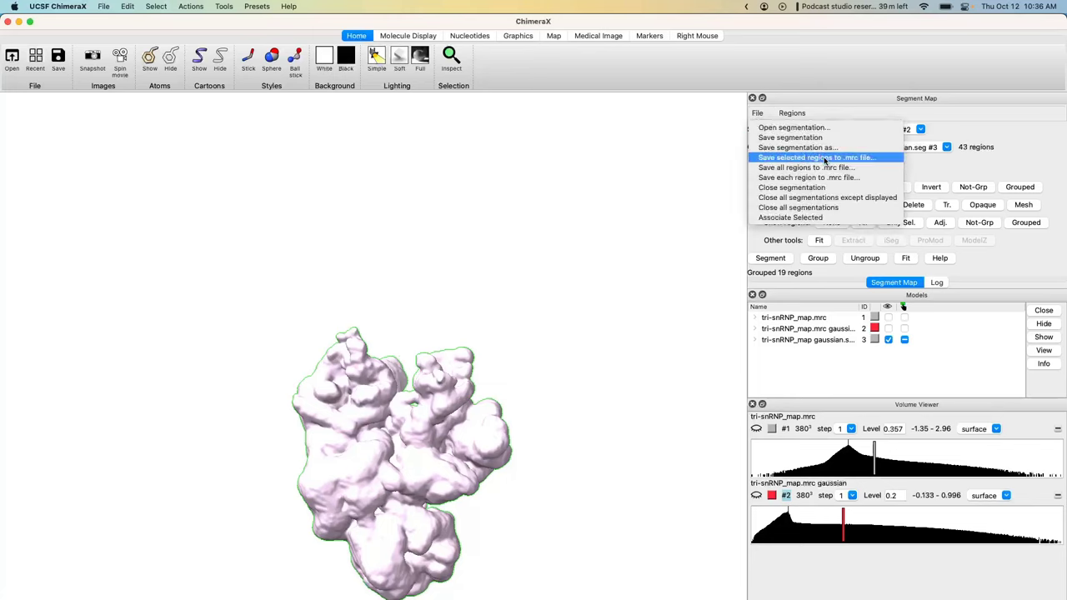
{"action": "left_click", "coordinate": [829, 158]}
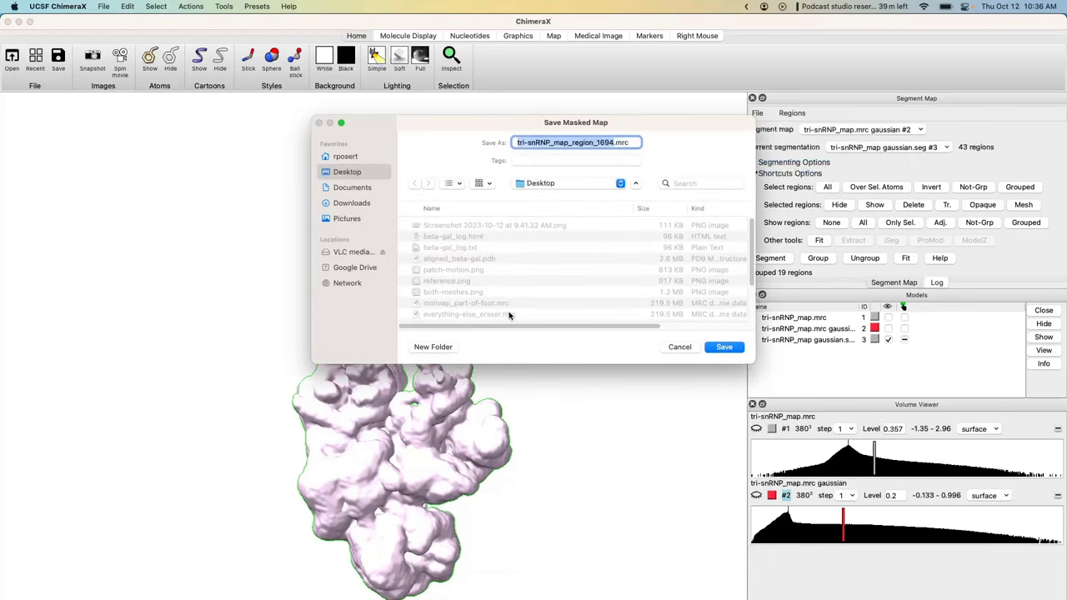
{"action": "type", "text": "foot_"}
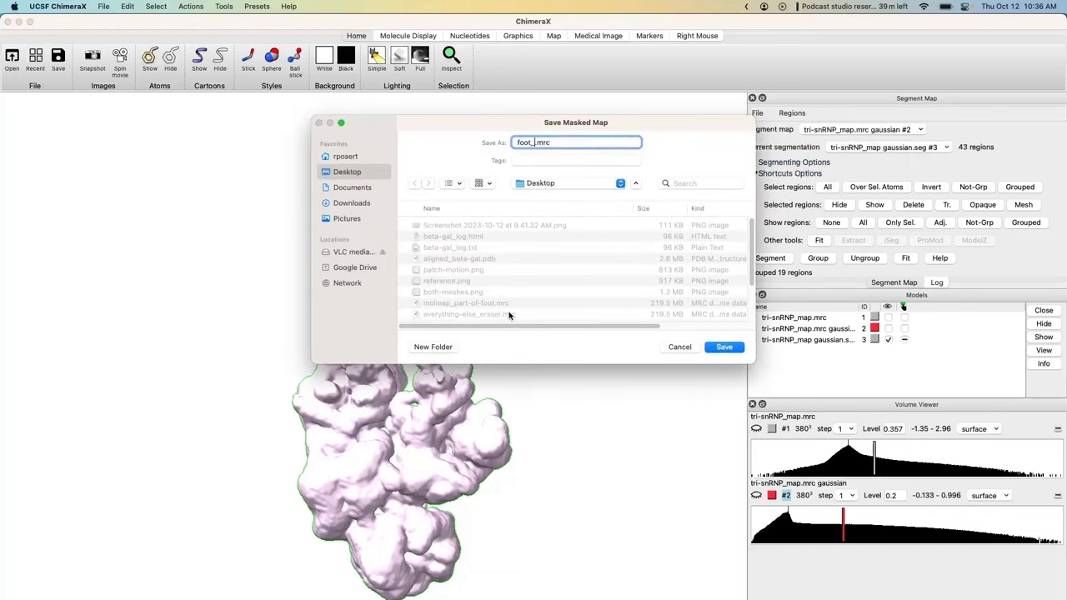
{"action": "type", "text": "mask"}
{"action": "key", "text": "Return"}
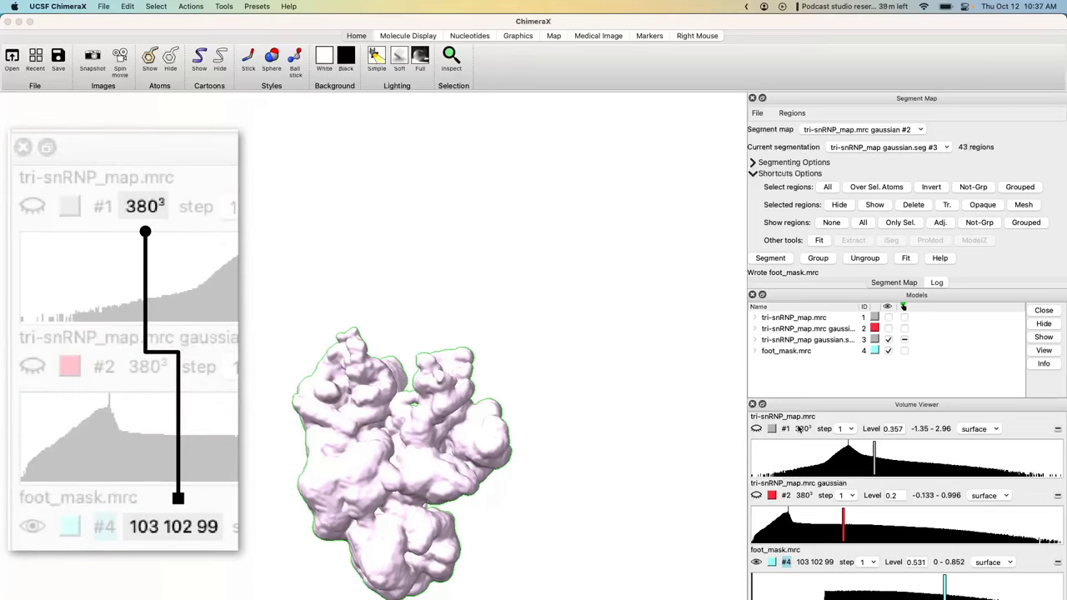
Hide the segmentation and lower the contour level of foot_mask.mrc to about 0.171.
{"action": "left_click", "coordinate": [888, 340]}
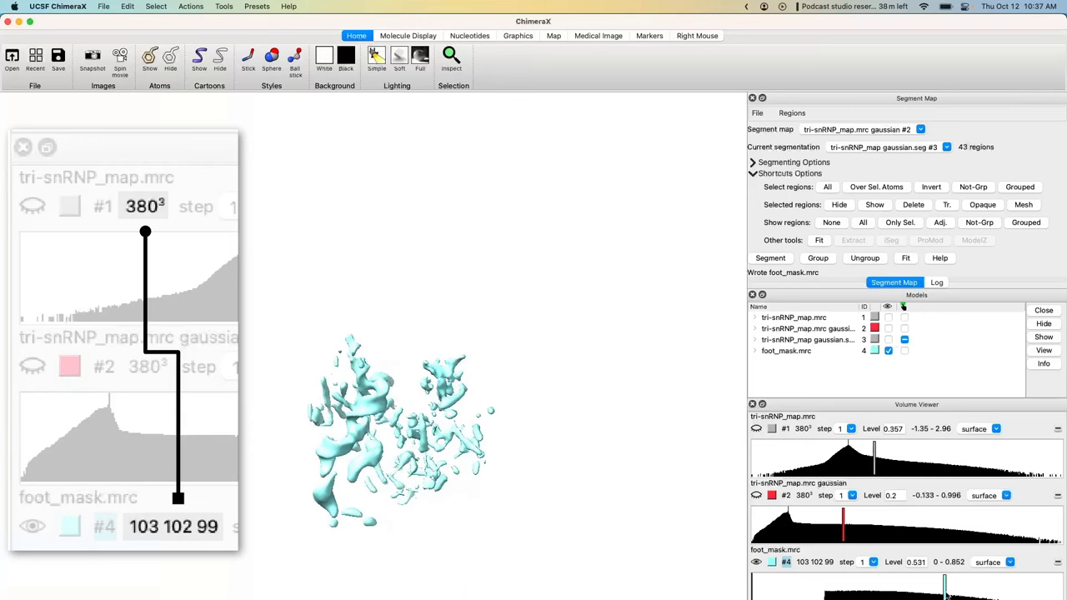
{"action": "left_click_drag", "start_coordinate": [947, 594], "coordinate": [814, 593]}
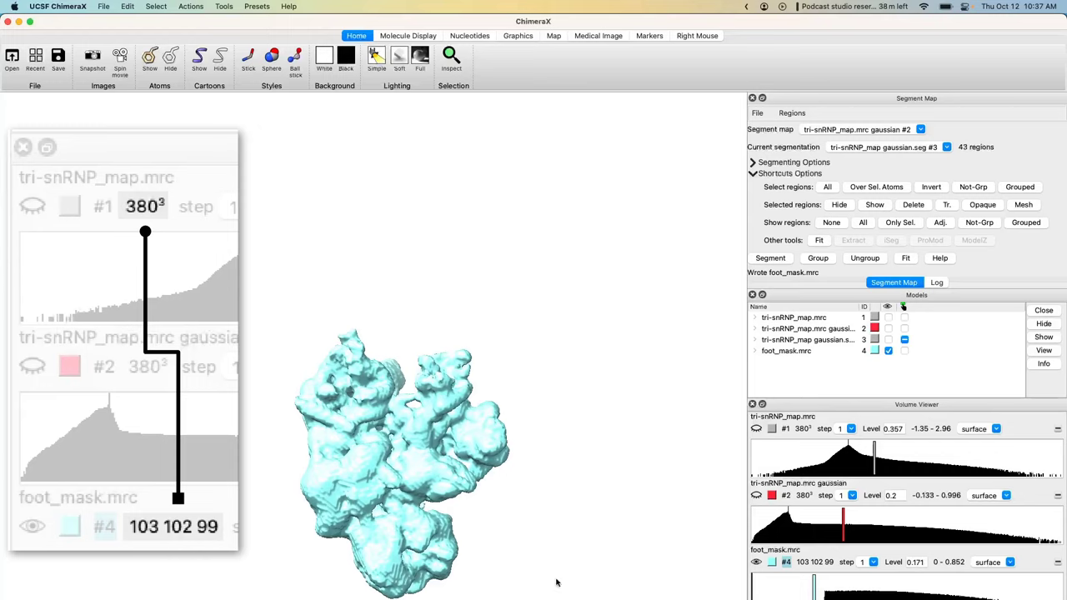
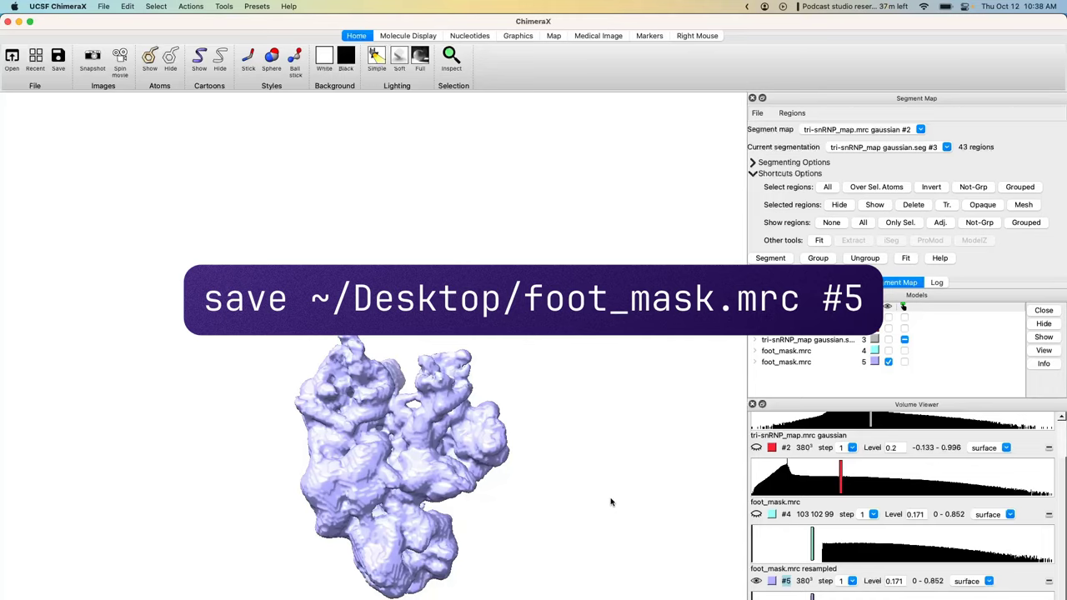
Hide the resampled foot mask and display the segmentation with all of its regions.
{"action": "left_click", "coordinate": [756, 581]}
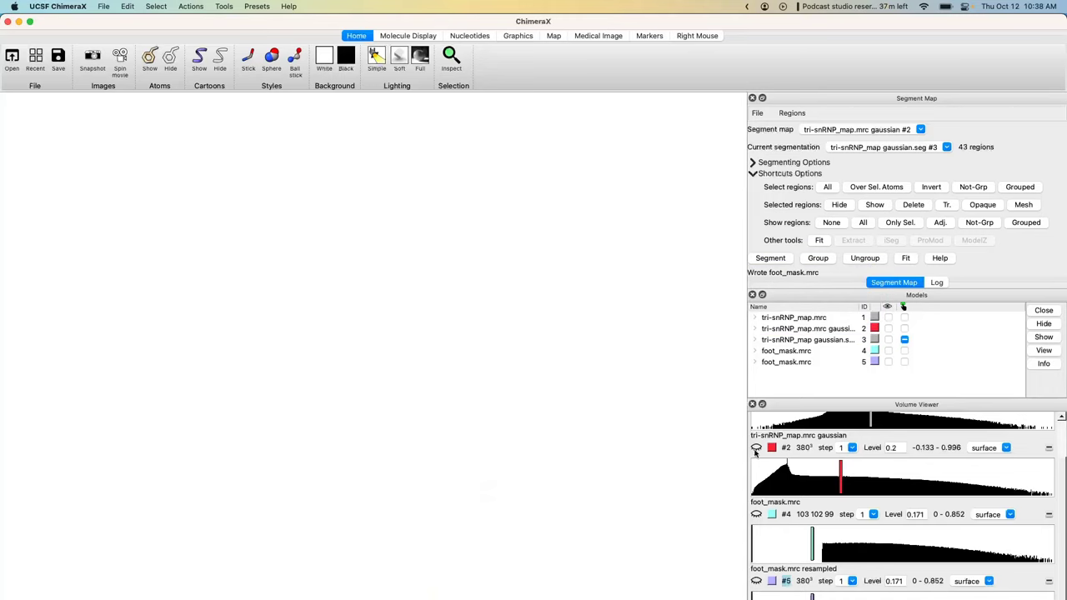
{"action": "left_click", "coordinate": [888, 341]}
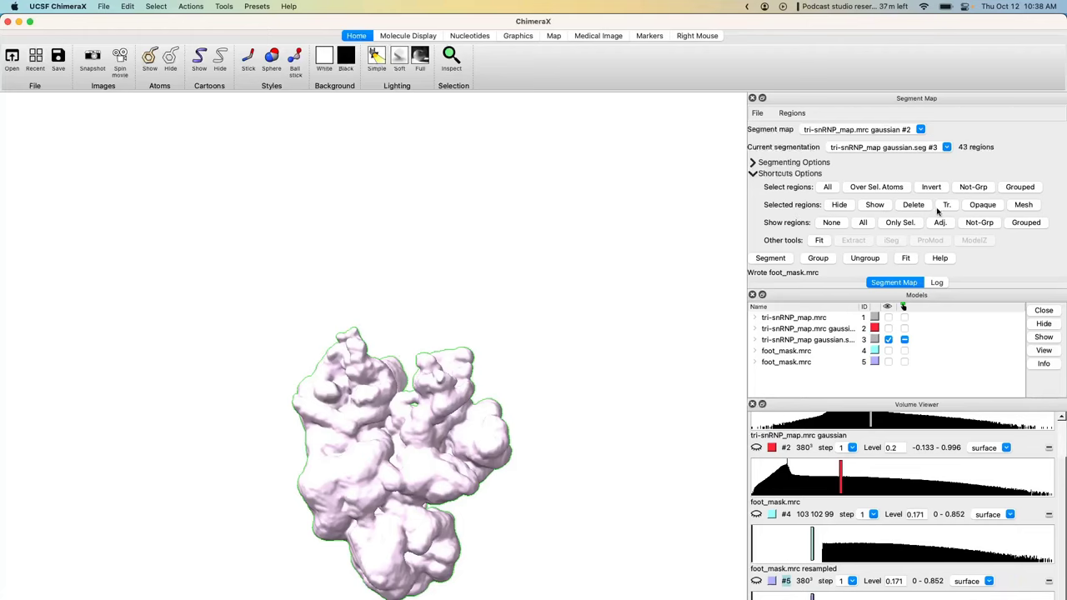
{"action": "left_click", "coordinate": [862, 225]}
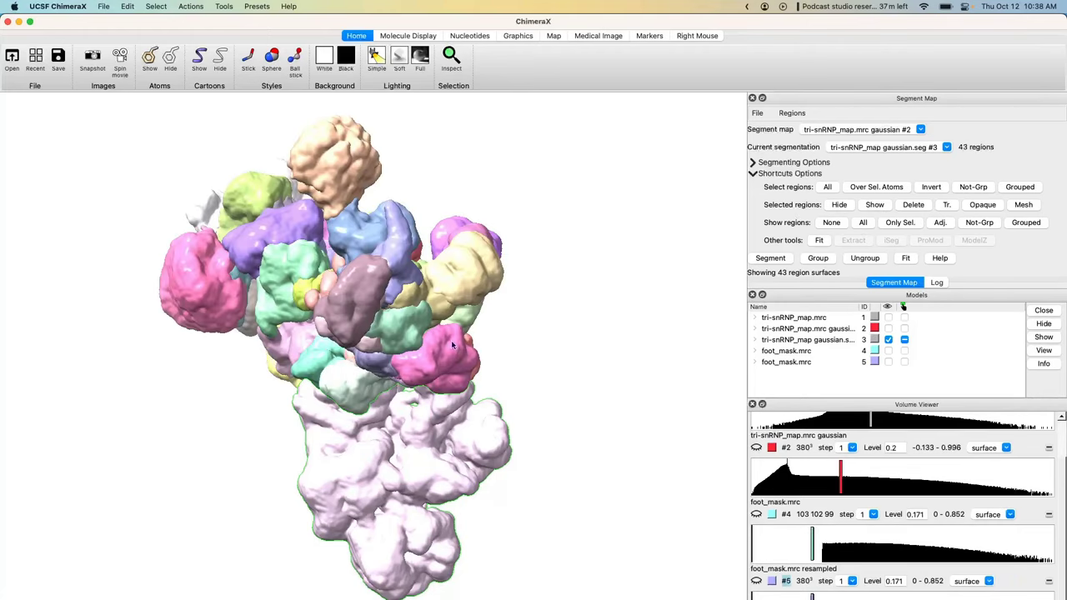
Hide the selected grouped foot region, leaving the rest of the segmentation displayed.
{"action": "left_click_drag", "start_coordinate": [451, 345], "coordinate": [479, 321]}
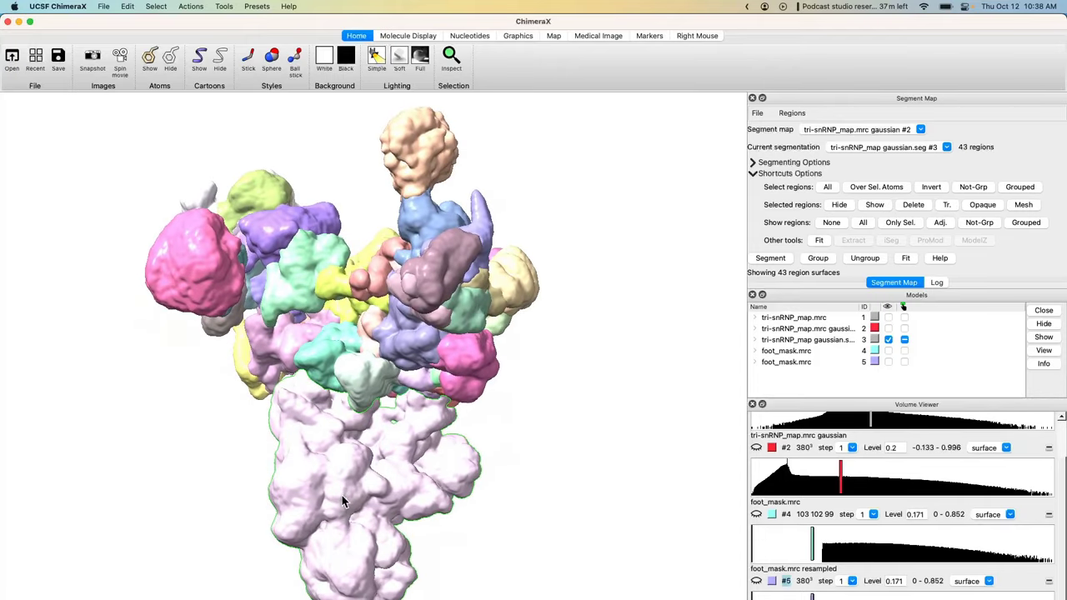
{"action": "mouse_move", "coordinate": [342, 498]}
{"action": "left_click", "coordinate": [839, 205]}
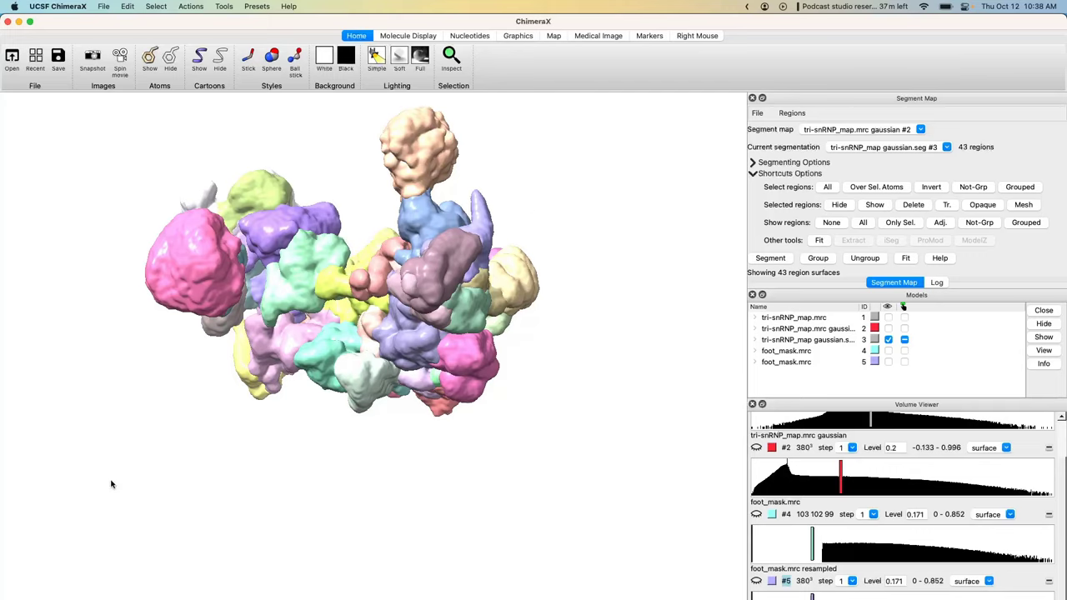
Select all displayed segmentation regions outside the foot and group them into a single region.
{"action": "key", "text": "super+a"}
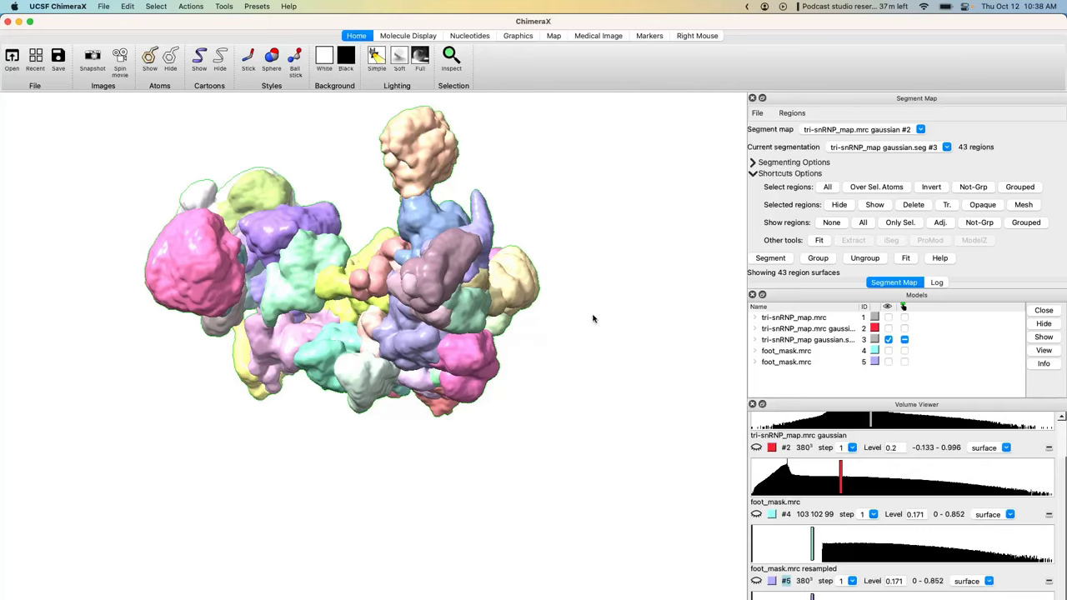
{"action": "left_click", "coordinate": [821, 259]}
{"action": "left_click_drag", "start_coordinate": [476, 338], "coordinate": [512, 336]}
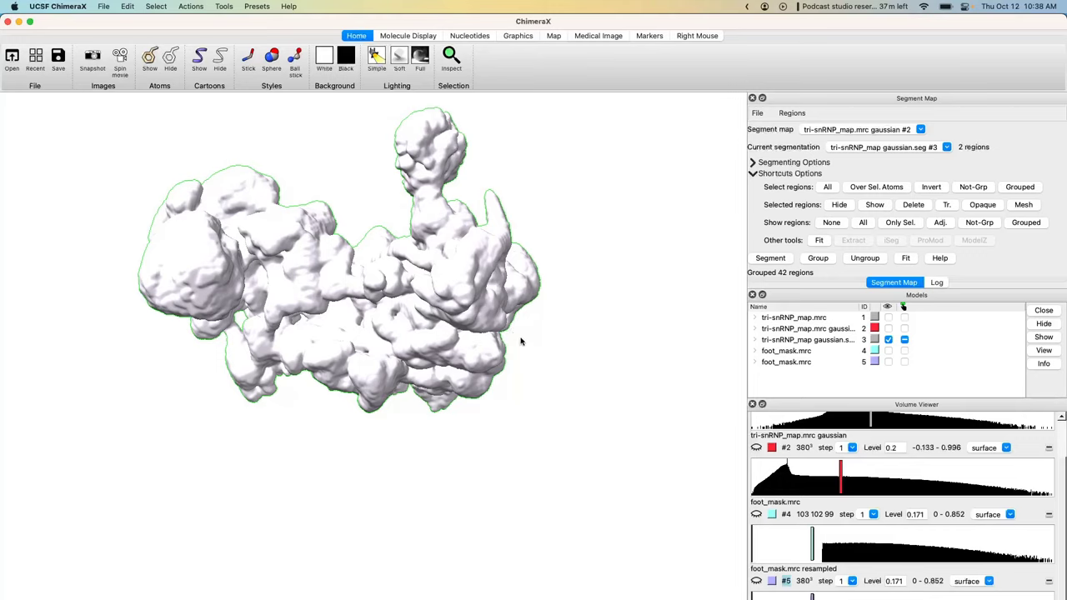
Save the selected grouped region as an MRC file named everything_else.mrc on the Desktop.
{"action": "left_click", "coordinate": [758, 114]}
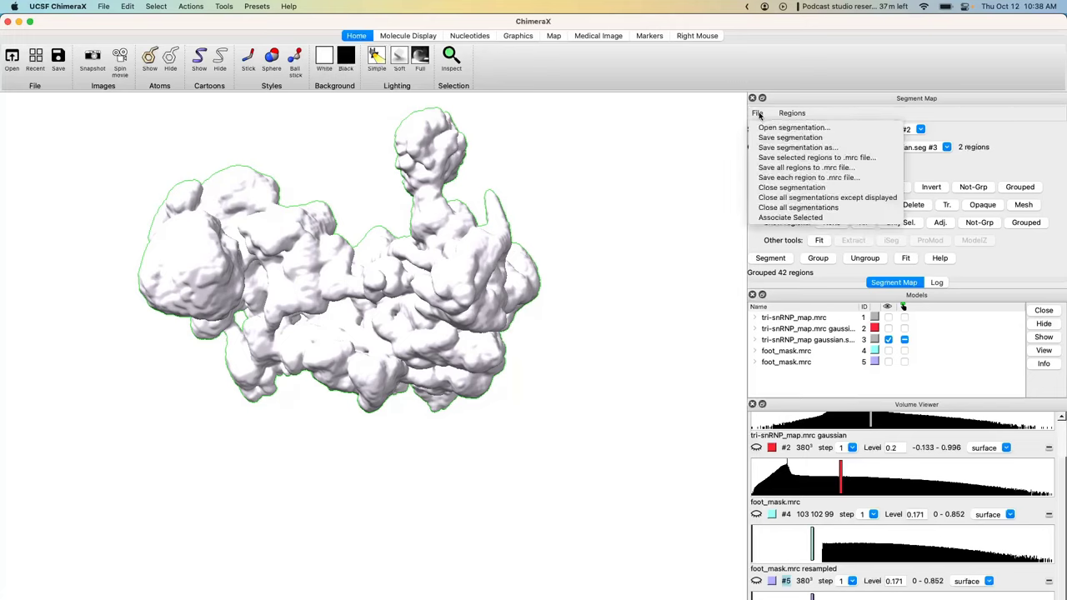
{"action": "left_click", "coordinate": [813, 158]}
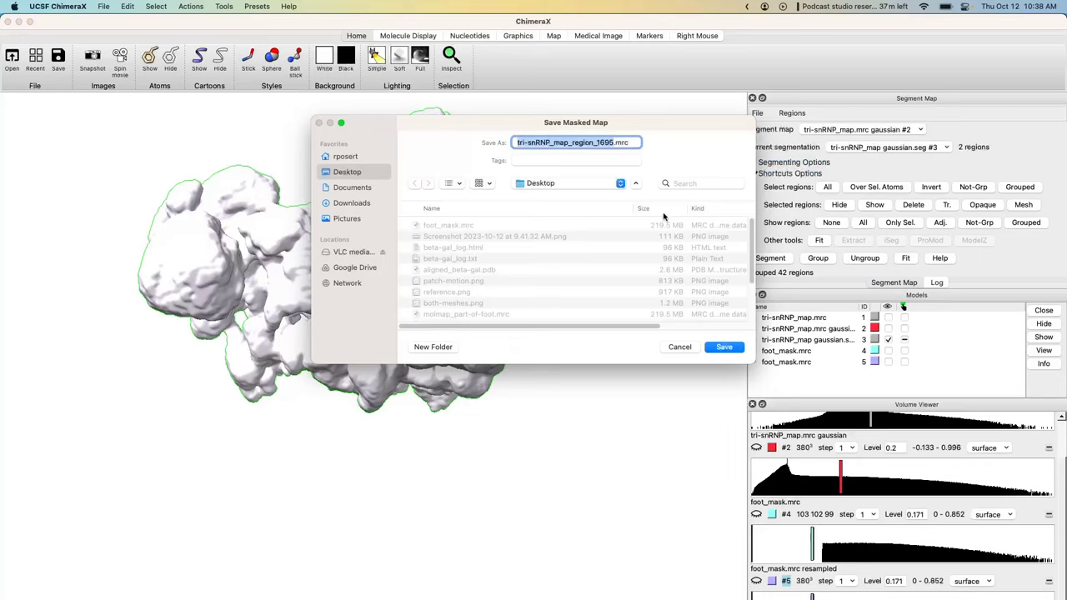
{"action": "type", "text": "everything_else"}
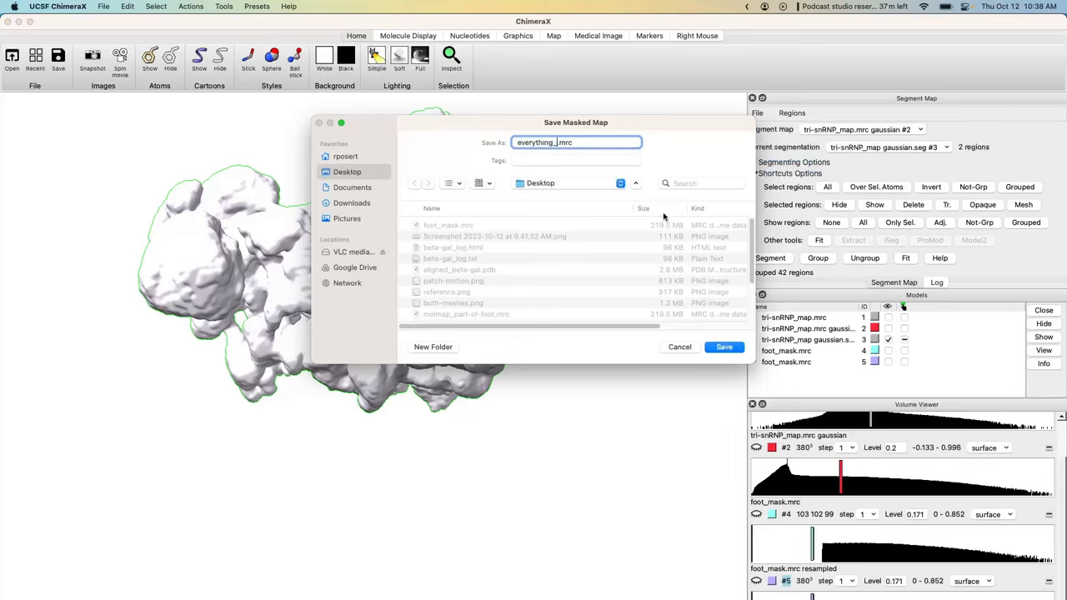
{"action": "key", "text": "Return"}
{"action": "left_click", "coordinate": [579, 292]}
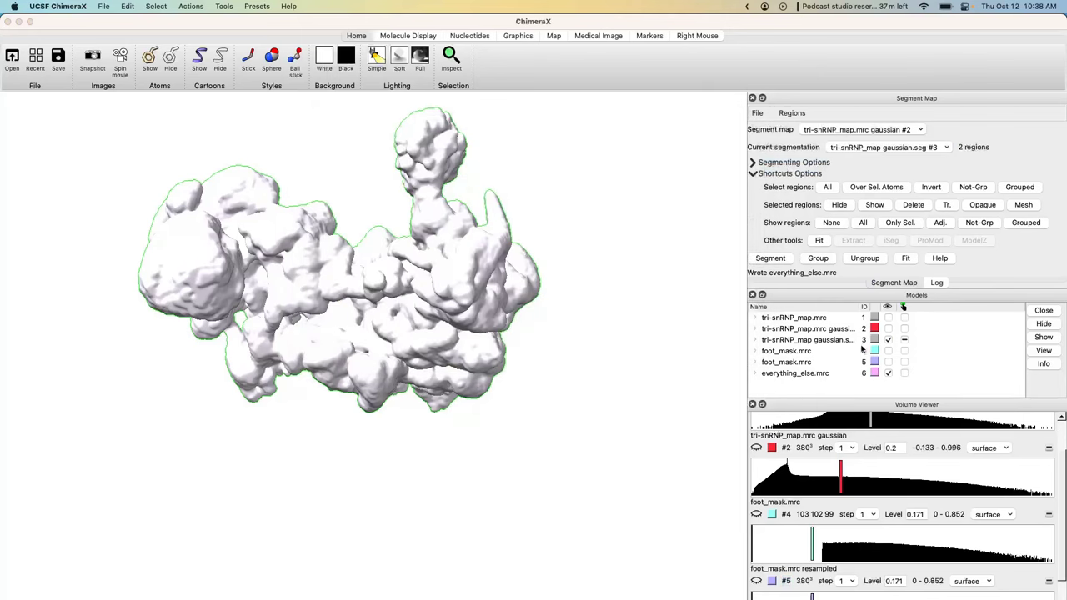
Resample everything_else.mrc onto the 380³ grid and display the resampled foot mask together with the remaining body.
{"action": "scroll", "coordinate": [800, 575], "scroll_direction": "down", "scroll_amount": 2}
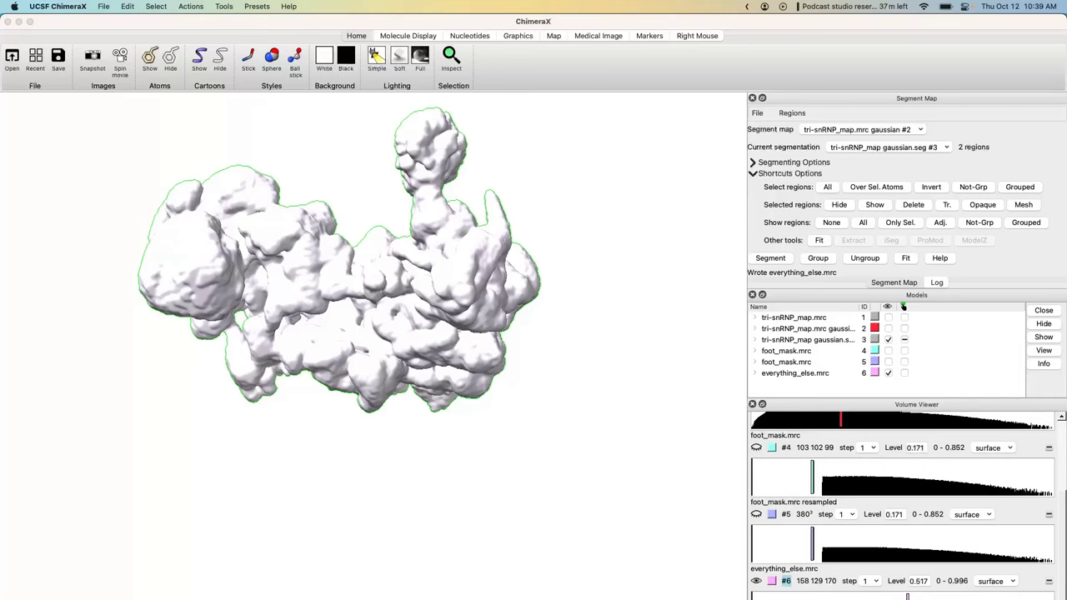
{"action": "left_click", "coordinate": [902, 307]}
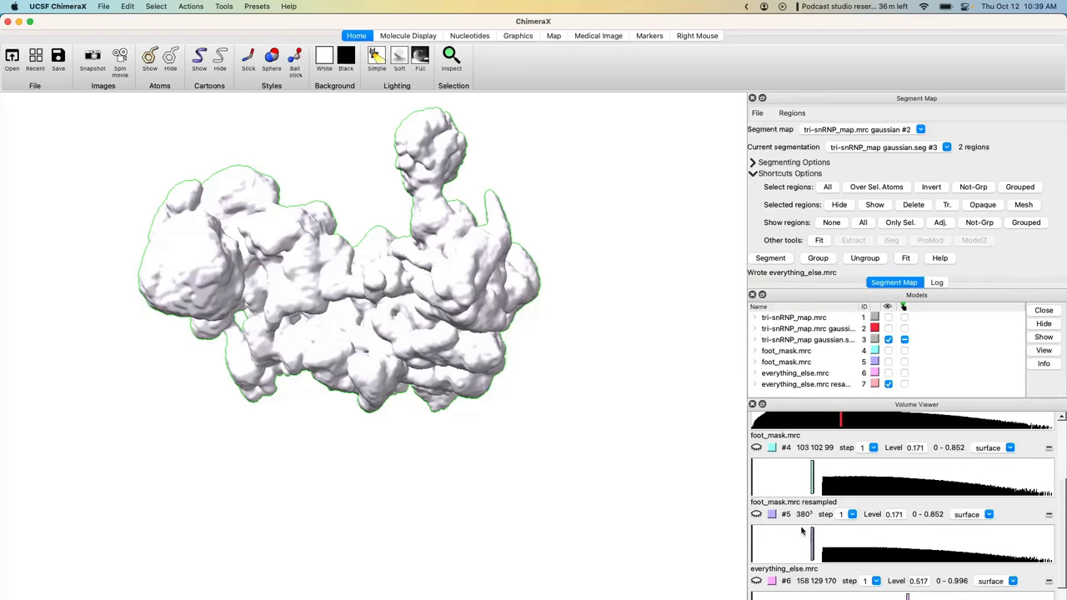
{"action": "scroll", "coordinate": [774, 575], "scroll_direction": "down", "scroll_amount": 2}
{"action": "left_click", "coordinate": [756, 448]}
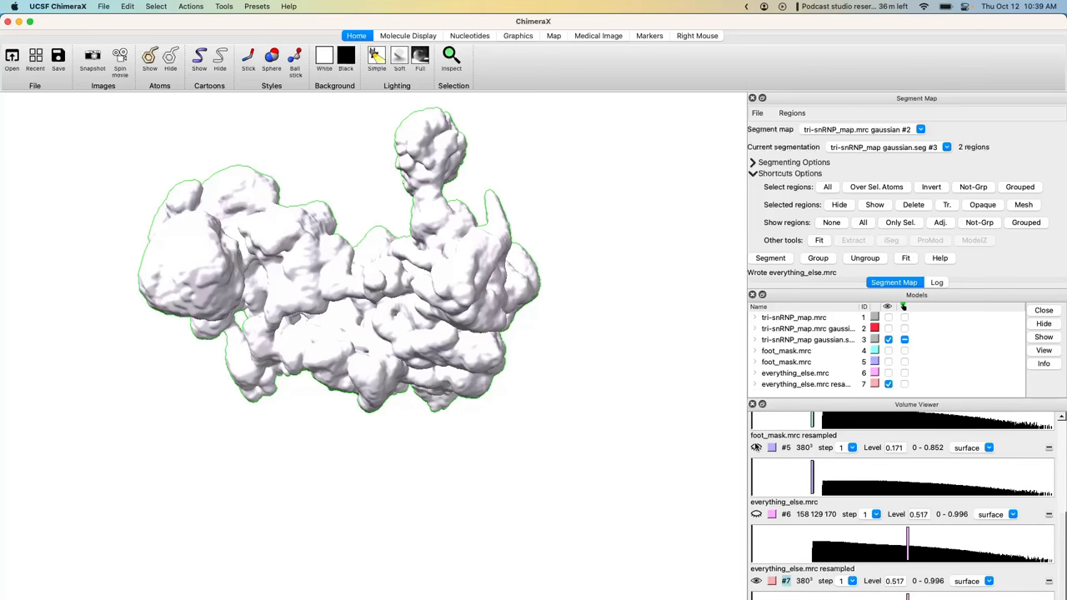
{"action": "left_click_drag", "start_coordinate": [634, 400], "coordinate": [522, 460]}
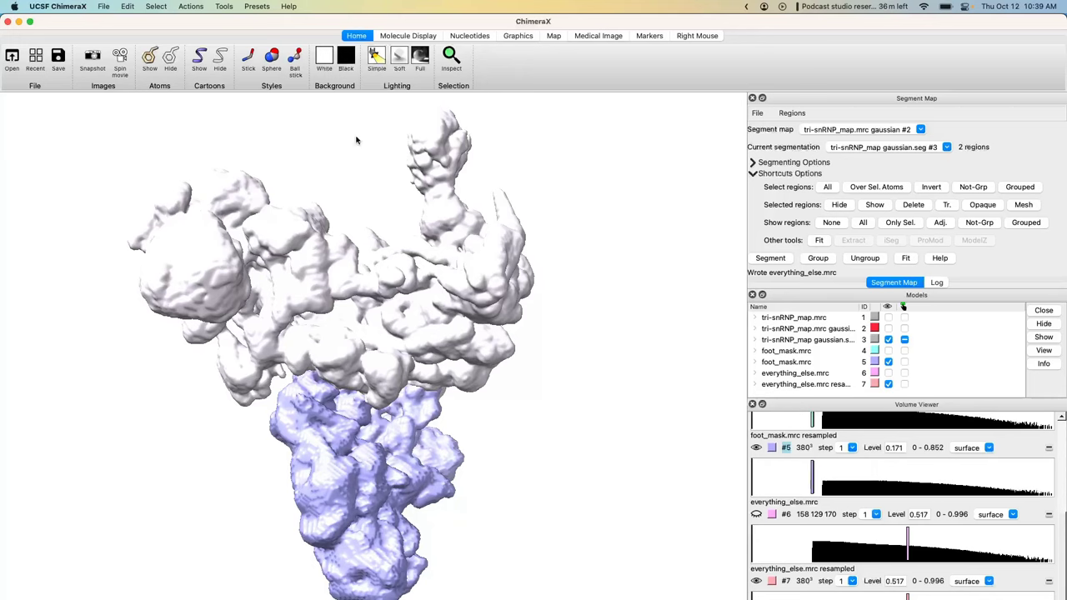
{"action": "left_click_drag", "start_coordinate": [407, 518], "coordinate": [427, 507]}
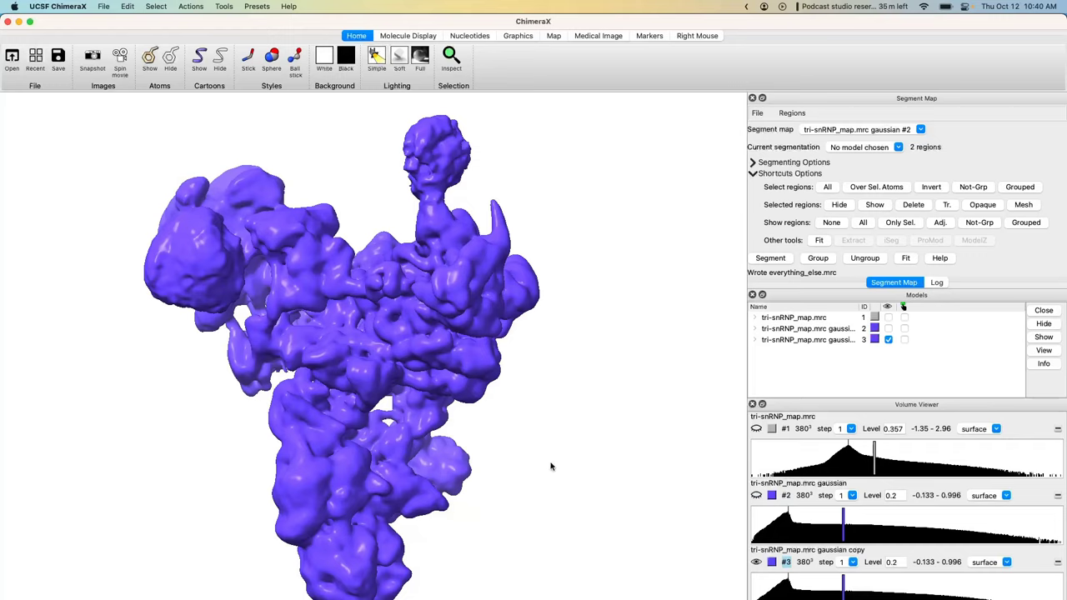
Hide the copy of the smoothed map, display the smoothed map itself, and activate the map eraser.
{"action": "left_click", "coordinate": [756, 495]}
{"action": "left_click", "coordinate": [757, 563]}
{"action": "left_click", "coordinate": [700, 36]}
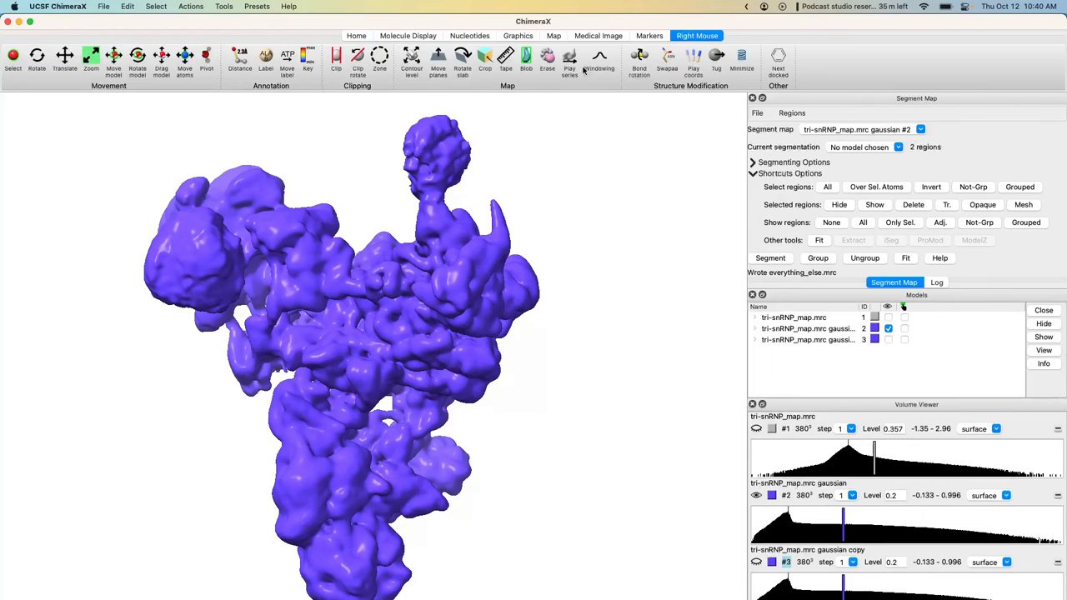
{"action": "left_click", "coordinate": [546, 59]}
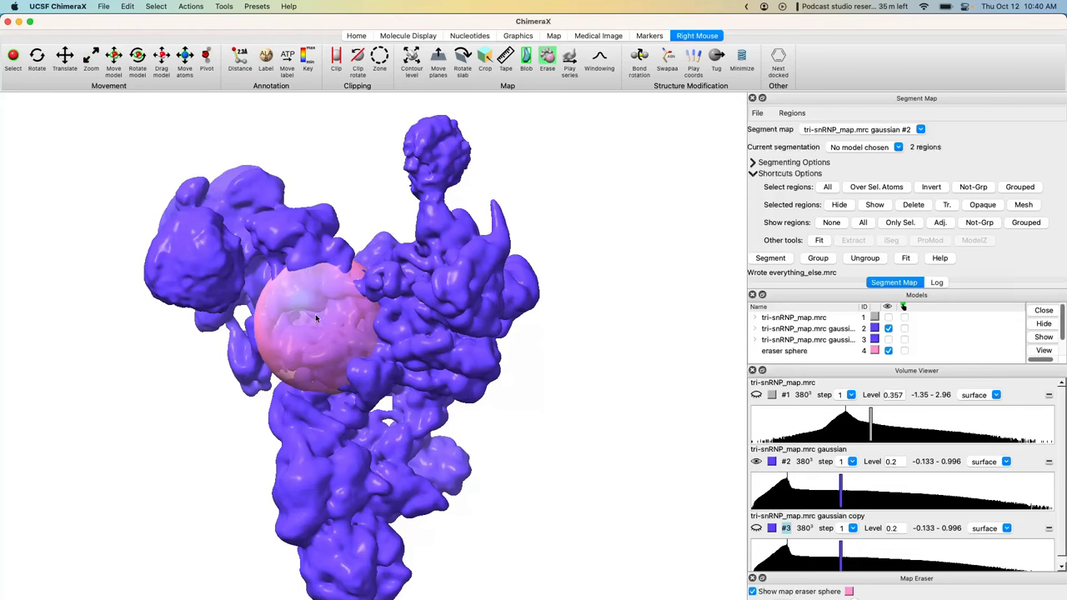
Move the eraser sphere across the upper body of the smoothed map while rotating the model.
{"action": "mouse_move", "coordinate": [315, 313]}
{"action": "right_mouse_down"}
{"action": "mouse_move", "coordinate": [320, 325]}
{"action": "mouse_move", "coordinate": [478, 258]}
{"action": "mouse_move", "coordinate": [314, 476]}
{"action": "mouse_move", "coordinate": [374, 244]}
{"action": "mouse_move", "coordinate": [453, 488]}
{"action": "mouse_move", "coordinate": [357, 377]}
{"action": "mouse_move", "coordinate": [424, 321]}
{"action": "mouse_move", "coordinate": [375, 313]}
{"action": "right_mouse_up"}
{"action": "mouse_move", "coordinate": [375, 313]}
{"action": "left_mouse_down"}
{"action": "mouse_move", "coordinate": [408, 341]}
{"action": "mouse_move", "coordinate": [346, 367]}
{"action": "left_mouse_up"}
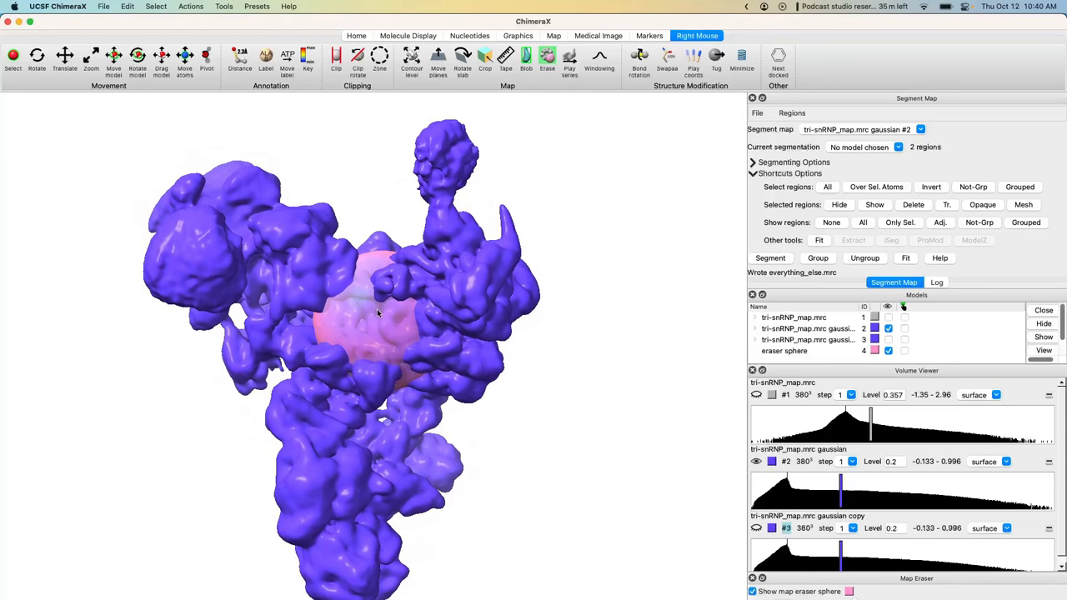
{"action": "mouse_move", "coordinate": [350, 360]}
{"action": "right_mouse_down"}
{"action": "mouse_move", "coordinate": [487, 263]}
{"action": "mouse_move", "coordinate": [363, 330]}
{"action": "mouse_move", "coordinate": [388, 226]}
{"action": "mouse_move", "coordinate": [501, 178]}
{"action": "mouse_move", "coordinate": [516, 308]}
{"action": "mouse_move", "coordinate": [342, 337]}
{"action": "right_mouse_up"}
{"action": "mouse_move", "coordinate": [341, 337]}
{"action": "left_mouse_down"}
{"action": "mouse_move", "coordinate": [448, 345]}
{"action": "mouse_move", "coordinate": [459, 333]}
{"action": "mouse_move", "coordinate": [343, 322]}
{"action": "mouse_move", "coordinate": [391, 325]}
{"action": "mouse_move", "coordinate": [316, 327]}
{"action": "mouse_move", "coordinate": [358, 329]}
{"action": "mouse_move", "coordinate": [306, 338]}
{"action": "mouse_move", "coordinate": [359, 350]}
{"action": "mouse_move", "coordinate": [423, 404]}
{"action": "left_mouse_up"}
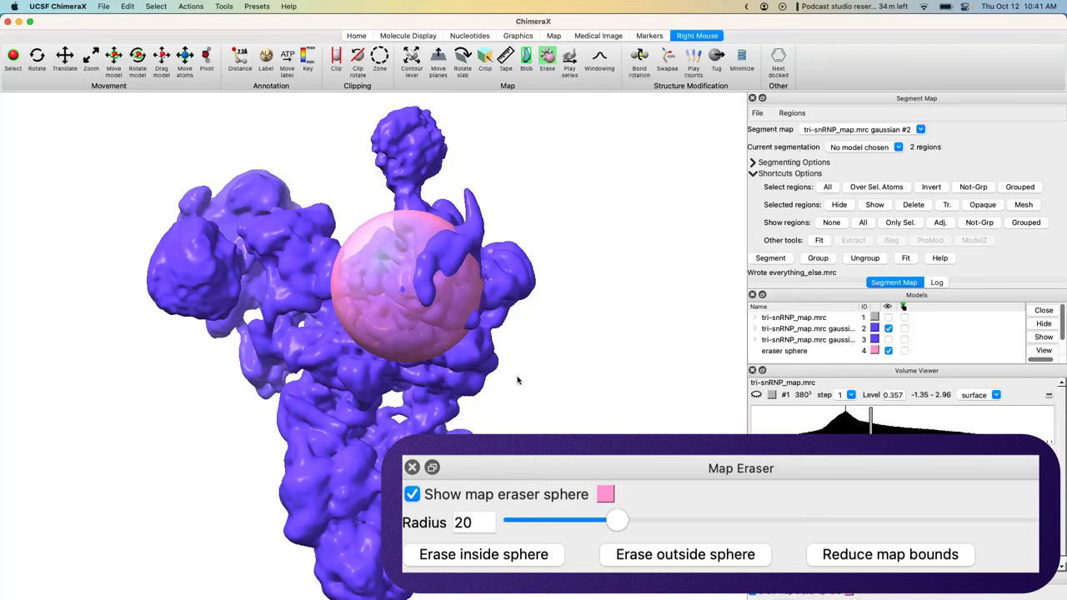
Enlarge the eraser sphere well beyond radius 20 and position it so that it encloses the foot.
{"action": "left_click_drag", "start_coordinate": [514, 369], "coordinate": [482, 334]}
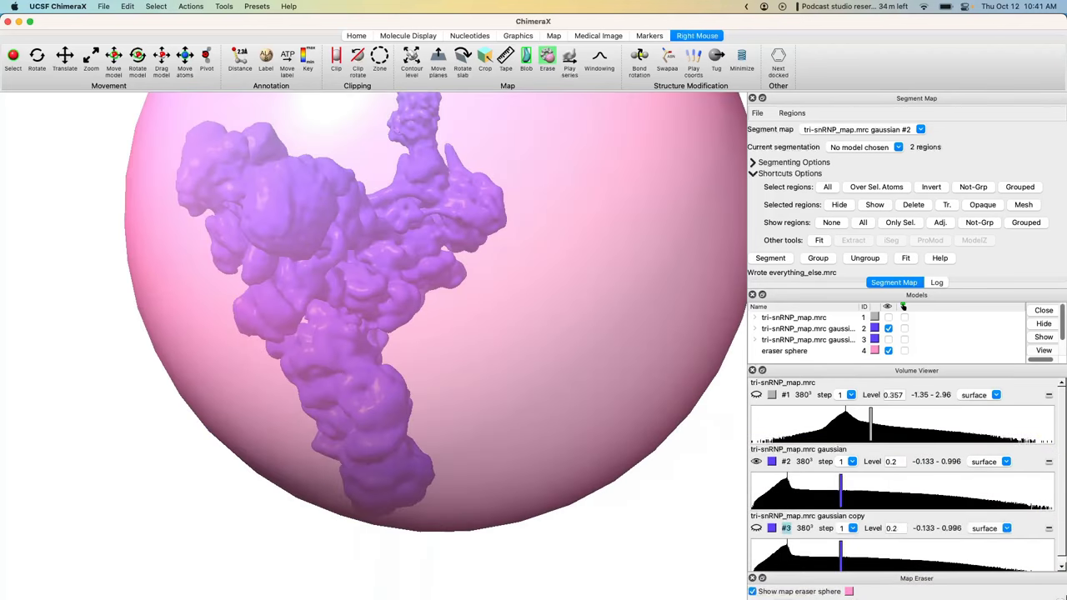
{"action": "mouse_move", "coordinate": [575, 125]}
{"action": "right_mouse_down"}
{"action": "mouse_move", "coordinate": [584, 225]}
{"action": "mouse_move", "coordinate": [562, 439]}
{"action": "right_mouse_up"}
{"action": "left_click_drag", "start_coordinate": [562, 439], "coordinate": [445, 356]}
{"action": "mouse_move", "coordinate": [445, 356]}
{"action": "middle_mouse_down"}
{"action": "mouse_move", "coordinate": [528, 341]}
{"action": "mouse_move", "coordinate": [516, 381]}
{"action": "middle_mouse_up"}
{"action": "right_click_drag", "start_coordinate": [493, 376], "coordinate": [554, 380]}
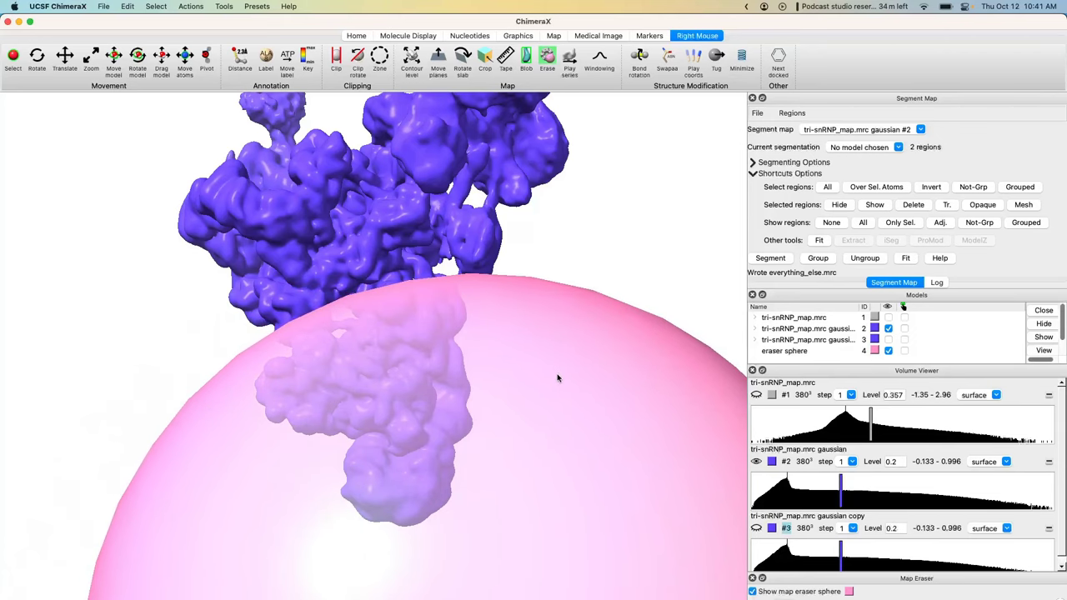
{"action": "middle_click_drag", "start_coordinate": [554, 380], "coordinate": [512, 321]}
{"action": "left_click_drag", "start_coordinate": [511, 321], "coordinate": [530, 331]}
{"action": "right_click_drag", "start_coordinate": [529, 332], "coordinate": [550, 306]}
Check from several angles that the sphere encloses the foot, and erase the smoothed map's density outside the sphere.
{"action": "mouse_move", "coordinate": [450, 325]}
{"action": "left_mouse_down"}
{"action": "mouse_move", "coordinate": [488, 340]}
{"action": "mouse_move", "coordinate": [443, 369]}
{"action": "mouse_move", "coordinate": [636, 367]}
{"action": "left_mouse_up"}
{"action": "mouse_move", "coordinate": [478, 244]}
{"action": "left_mouse_down"}
{"action": "mouse_move", "coordinate": [445, 448]}
{"action": "mouse_move", "coordinate": [446, 381]}
{"action": "left_mouse_up"}
{"action": "mouse_move", "coordinate": [536, 360]}
{"action": "left_mouse_down"}
{"action": "mouse_move", "coordinate": [506, 362]}
{"action": "mouse_move", "coordinate": [583, 358]}
{"action": "mouse_move", "coordinate": [526, 363]}
{"action": "left_mouse_up"}
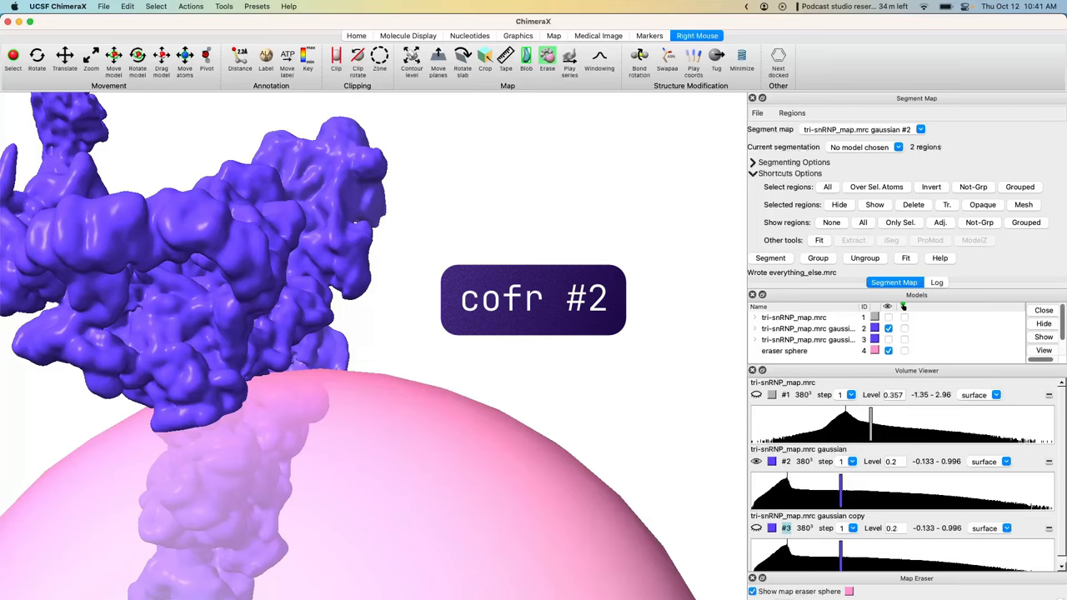
{"action": "mouse_move", "coordinate": [372, 327]}
{"action": "left_mouse_down"}
{"action": "mouse_move", "coordinate": [447, 266]}
{"action": "mouse_move", "coordinate": [506, 302]}
{"action": "mouse_move", "coordinate": [511, 255]}
{"action": "mouse_move", "coordinate": [578, 317]}
{"action": "mouse_move", "coordinate": [518, 356]}
{"action": "mouse_move", "coordinate": [567, 328]}
{"action": "mouse_move", "coordinate": [429, 348]}
{"action": "mouse_move", "coordinate": [529, 326]}
{"action": "mouse_move", "coordinate": [463, 336]}
{"action": "mouse_move", "coordinate": [473, 338]}
{"action": "left_mouse_up"}
{"action": "mouse_move", "coordinate": [383, 348]}
{"action": "left_mouse_down"}
{"action": "mouse_move", "coordinate": [475, 317]}
{"action": "mouse_move", "coordinate": [383, 324]}
{"action": "mouse_move", "coordinate": [494, 352]}
{"action": "mouse_move", "coordinate": [374, 275]}
{"action": "mouse_move", "coordinate": [448, 298]}
{"action": "mouse_move", "coordinate": [272, 301]}
{"action": "left_mouse_up"}
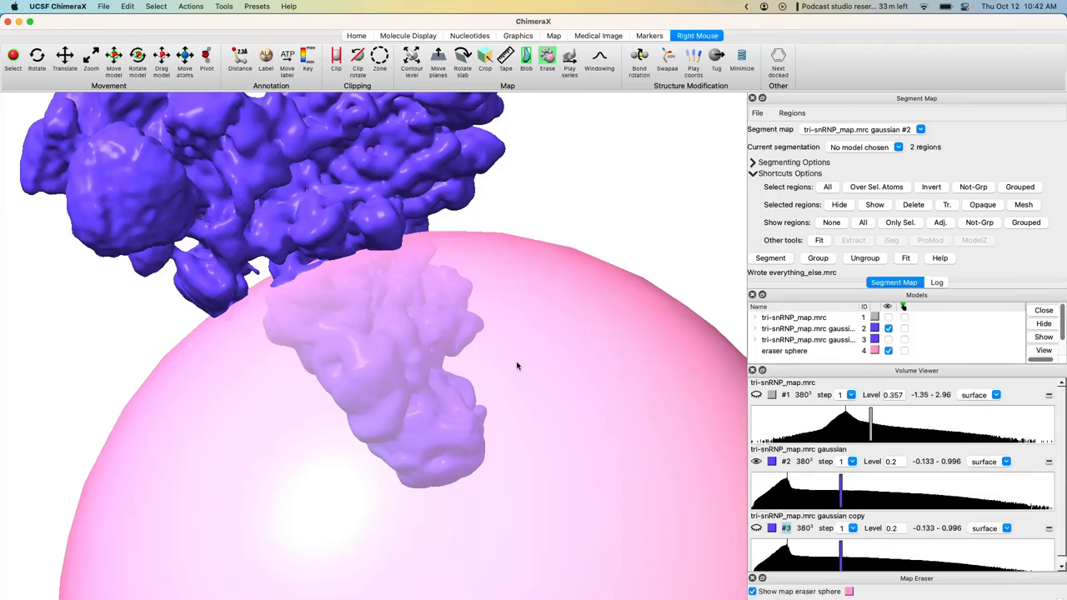
{"action": "left_click_drag", "start_coordinate": [517, 365], "coordinate": [281, 331]}
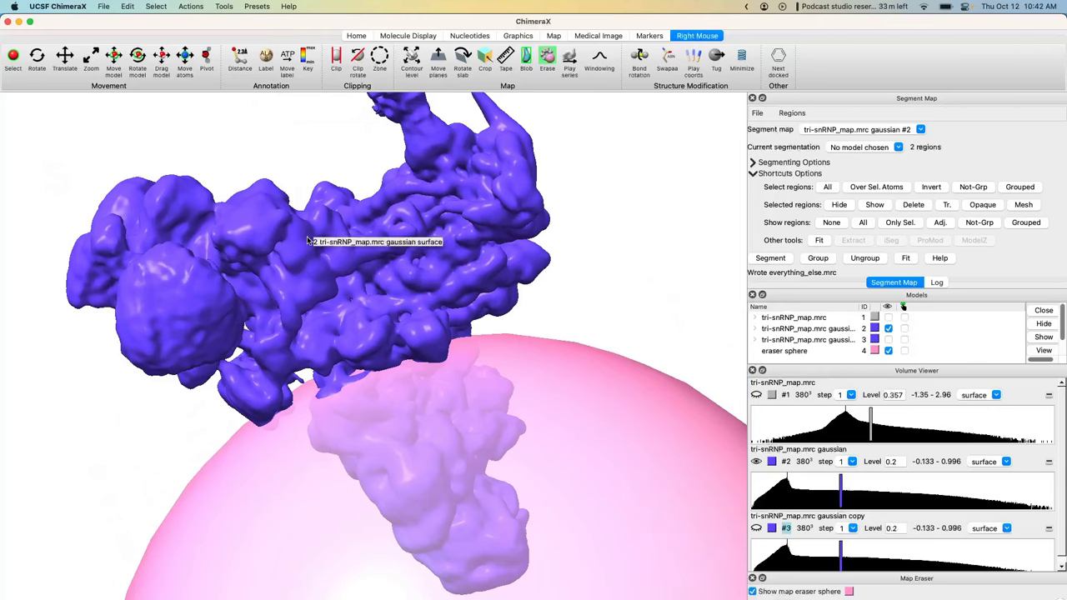
{"action": "mouse_move", "coordinate": [537, 478]}
{"action": "left_mouse_down"}
{"action": "mouse_move", "coordinate": [476, 414]}
{"action": "mouse_move", "coordinate": [417, 407]}
{"action": "mouse_move", "coordinate": [421, 417]}
{"action": "left_mouse_up"}
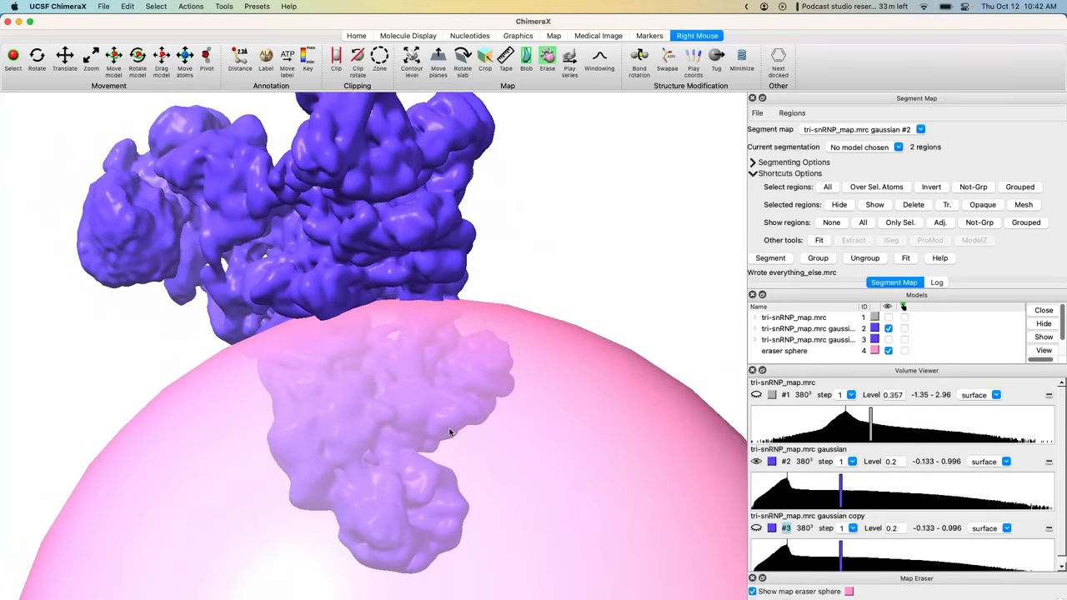
{"action": "mouse_move", "coordinate": [437, 465]}
{"action": "left_mouse_down"}
{"action": "mouse_move", "coordinate": [474, 381]}
{"action": "mouse_move", "coordinate": [495, 372]}
{"action": "mouse_move", "coordinate": [501, 433]}
{"action": "mouse_move", "coordinate": [531, 416]}
{"action": "mouse_move", "coordinate": [538, 424]}
{"action": "mouse_move", "coordinate": [437, 402]}
{"action": "mouse_move", "coordinate": [485, 393]}
{"action": "mouse_move", "coordinate": [342, 404]}
{"action": "mouse_move", "coordinate": [312, 393]}
{"action": "mouse_move", "coordinate": [434, 408]}
{"action": "mouse_move", "coordinate": [315, 398]}
{"action": "left_mouse_up"}
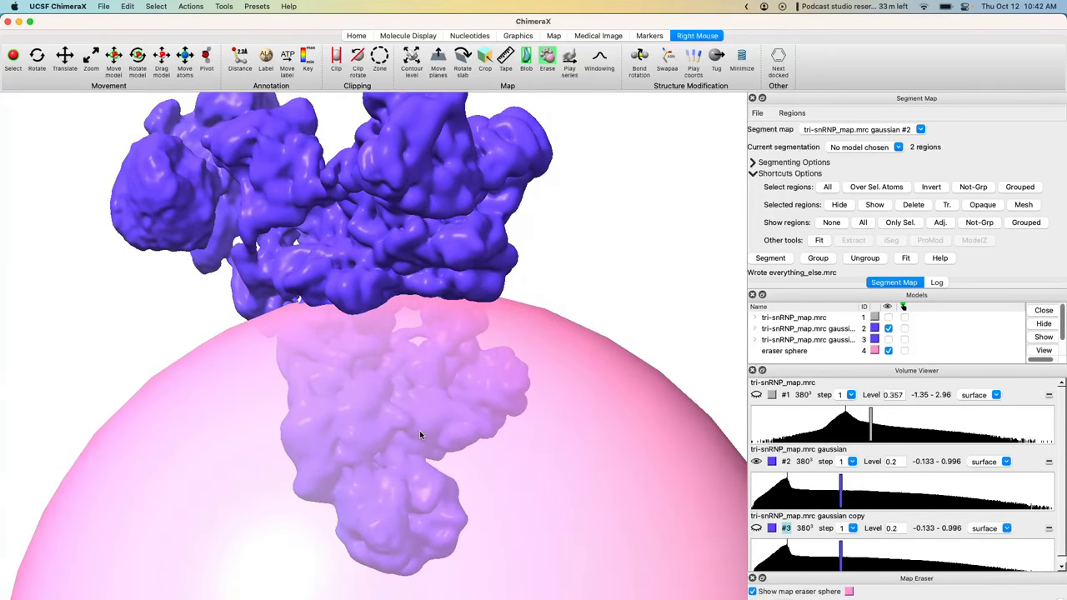
{"action": "scroll", "coordinate": [822, 493], "scroll_direction": "down", "scroll_amount": 1}
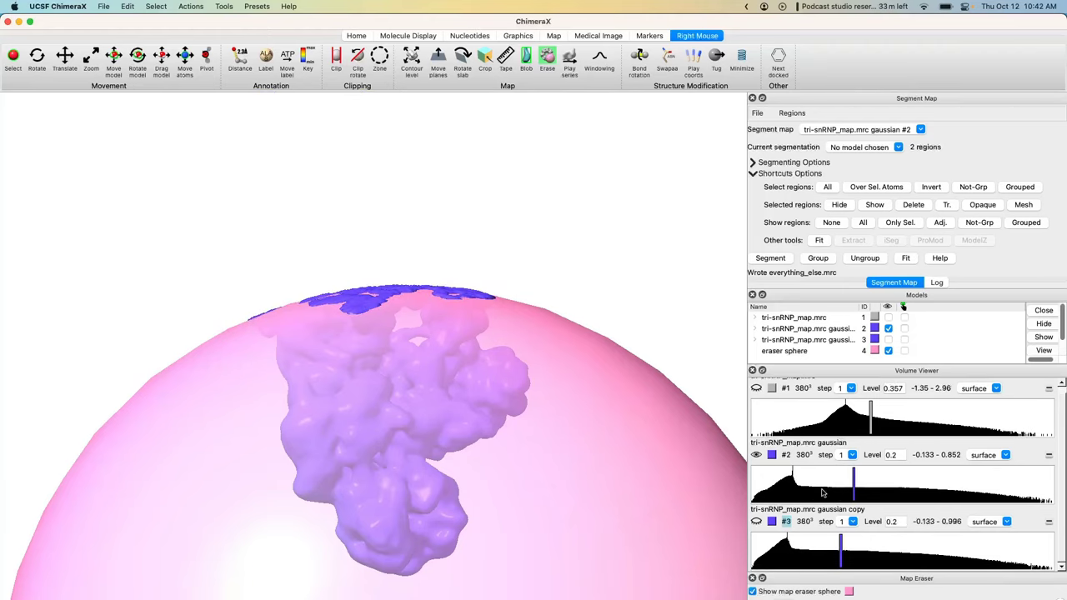
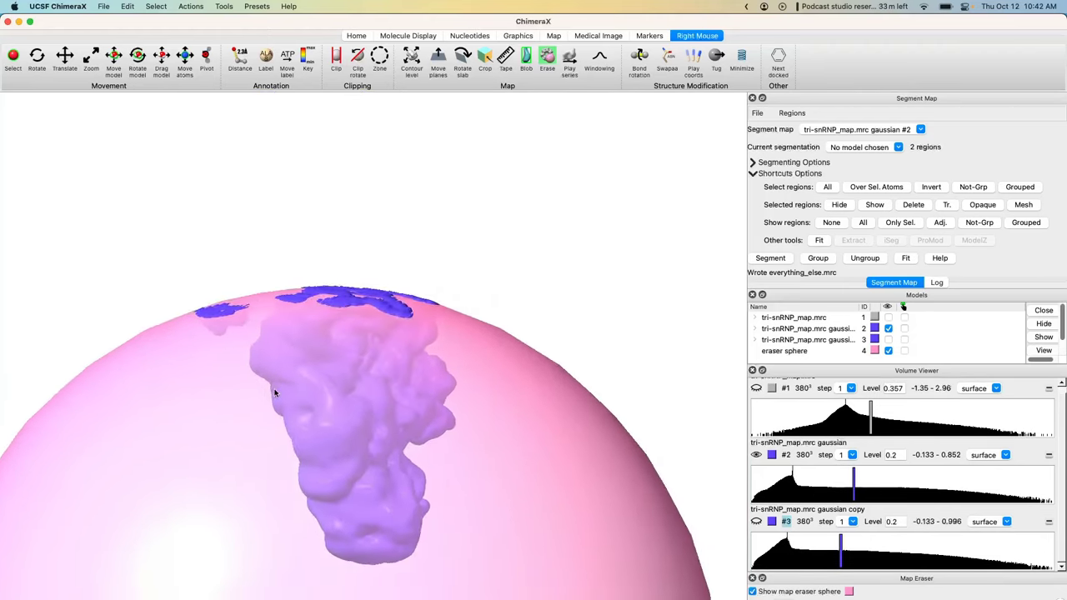
Shrink the eraser sphere, move it onto the detached fragment beside the foot, and erase the density inside it.
{"action": "mouse_move", "coordinate": [401, 360]}
{"action": "left_mouse_down"}
{"action": "mouse_move", "coordinate": [331, 398]}
{"action": "mouse_move", "coordinate": [339, 393]}
{"action": "mouse_move", "coordinate": [305, 341]}
{"action": "left_mouse_up"}
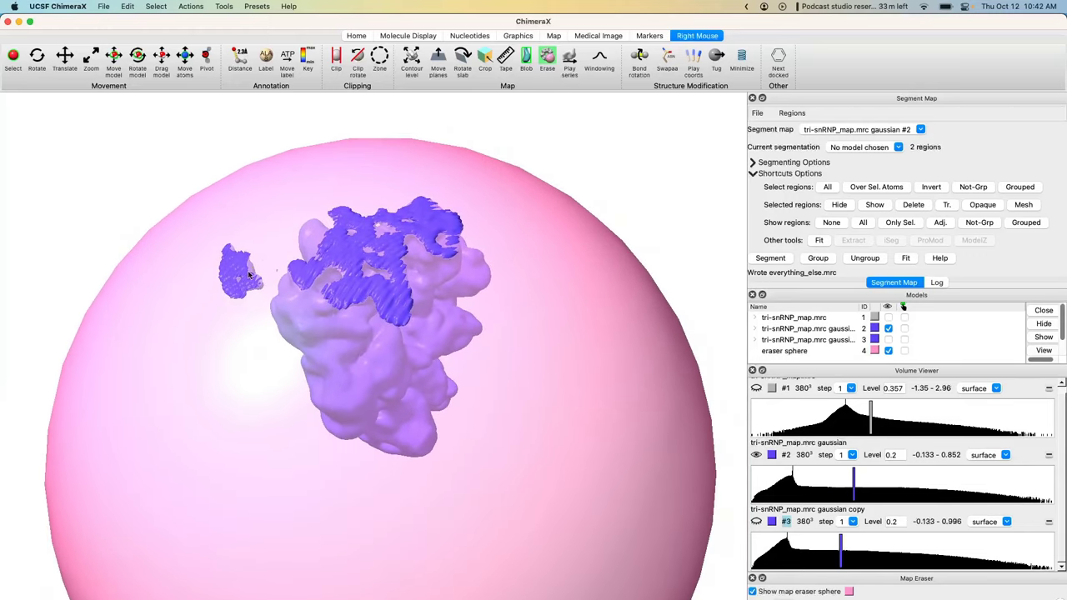
{"action": "mouse_move", "coordinate": [306, 340]}
{"action": "right_mouse_down"}
{"action": "mouse_move", "coordinate": [197, 245]}
{"action": "mouse_move", "coordinate": [280, 399]}
{"action": "right_mouse_up"}
{"action": "left_click_drag", "start_coordinate": [280, 399], "coordinate": [359, 450]}
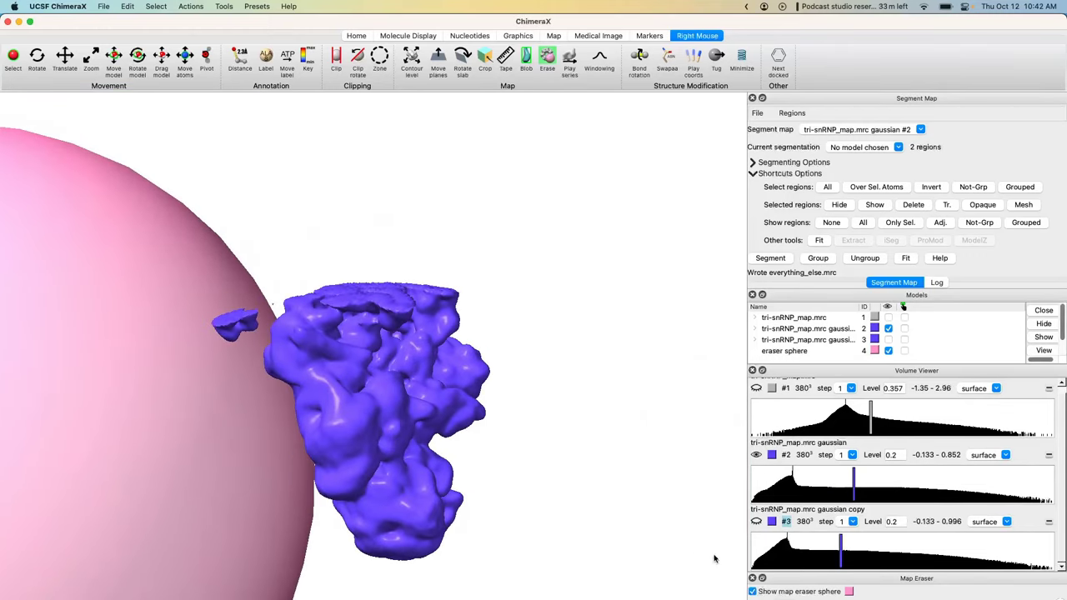
{"action": "right_click_drag", "start_coordinate": [358, 450], "coordinate": [36, 341]}
{"action": "mouse_move", "coordinate": [569, 581]}
{"action": "left_mouse_down"}
{"action": "mouse_move", "coordinate": [424, 449]}
{"action": "mouse_move", "coordinate": [360, 458]}
{"action": "mouse_move", "coordinate": [250, 395]}
{"action": "left_mouse_up"}
{"action": "right_click_drag", "start_coordinate": [250, 395], "coordinate": [420, 377]}
{"action": "left_click_drag", "start_coordinate": [420, 377], "coordinate": [342, 500]}
{"action": "right_click_drag", "start_coordinate": [331, 466], "coordinate": [353, 477]}
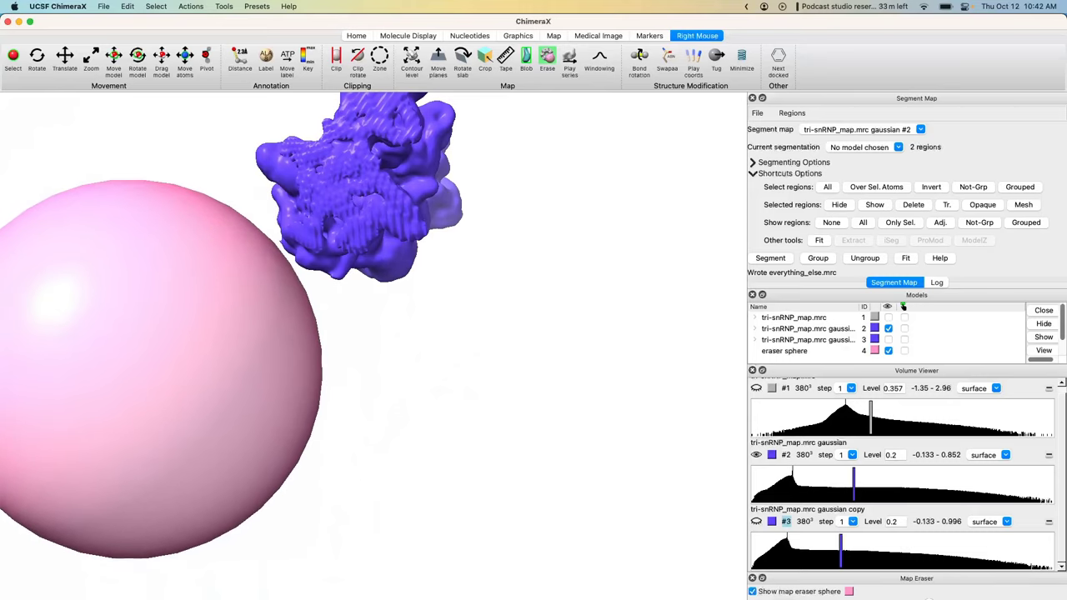
Shrink the eraser sphere further and erase the tiny leftover speck next to the cut end of the foot.
{"action": "mouse_move", "coordinate": [536, 419]}
{"action": "left_mouse_down"}
{"action": "mouse_move", "coordinate": [546, 393]}
{"action": "mouse_move", "coordinate": [450, 421]}
{"action": "mouse_move", "coordinate": [435, 340]}
{"action": "mouse_move", "coordinate": [436, 441]}
{"action": "mouse_move", "coordinate": [475, 363]}
{"action": "mouse_move", "coordinate": [476, 407]}
{"action": "mouse_move", "coordinate": [499, 338]}
{"action": "mouse_move", "coordinate": [450, 435]}
{"action": "left_mouse_up"}
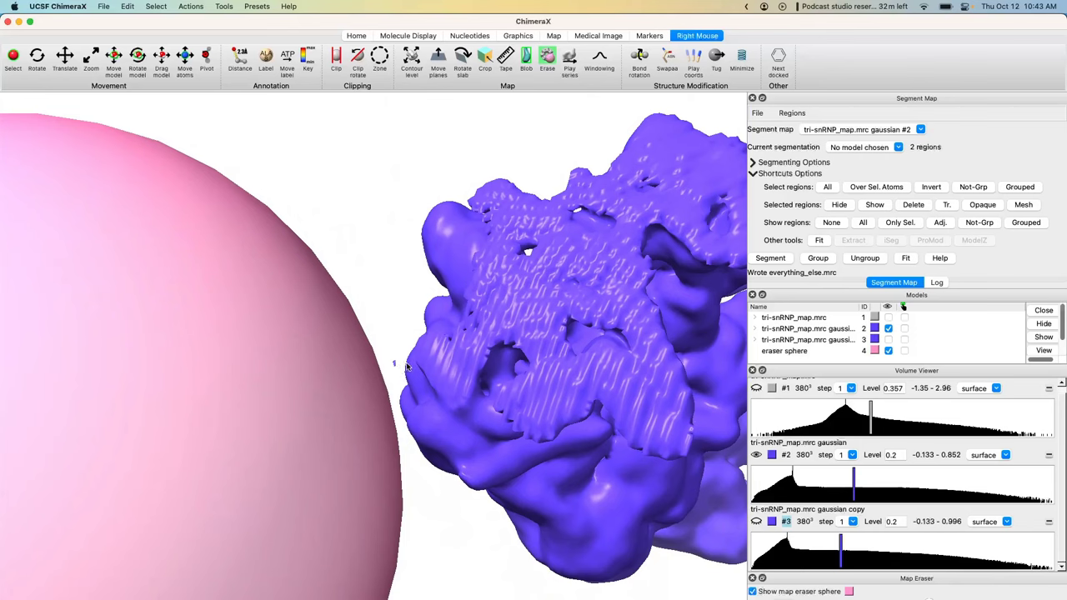
{"action": "left_click_drag", "start_coordinate": [413, 368], "coordinate": [420, 431]}
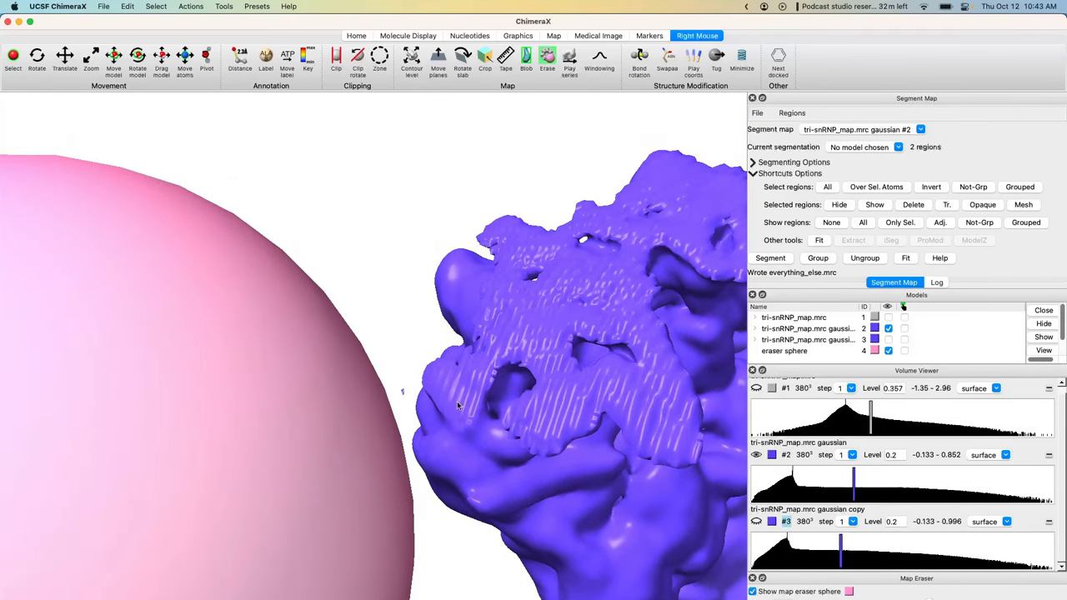
{"action": "left_click_drag", "start_coordinate": [385, 351], "coordinate": [487, 450]}
{"action": "right_click_drag", "start_coordinate": [487, 450], "coordinate": [626, 426]}
{"action": "mouse_move", "coordinate": [626, 426]}
{"action": "left_mouse_down"}
{"action": "mouse_move", "coordinate": [507, 431]}
{"action": "mouse_move", "coordinate": [501, 465]}
{"action": "mouse_move", "coordinate": [500, 400]}
{"action": "left_mouse_up"}
{"action": "mouse_move", "coordinate": [500, 400]}
{"action": "right_mouse_down"}
{"action": "mouse_move", "coordinate": [506, 472]}
{"action": "mouse_move", "coordinate": [583, 509]}
{"action": "right_mouse_up"}
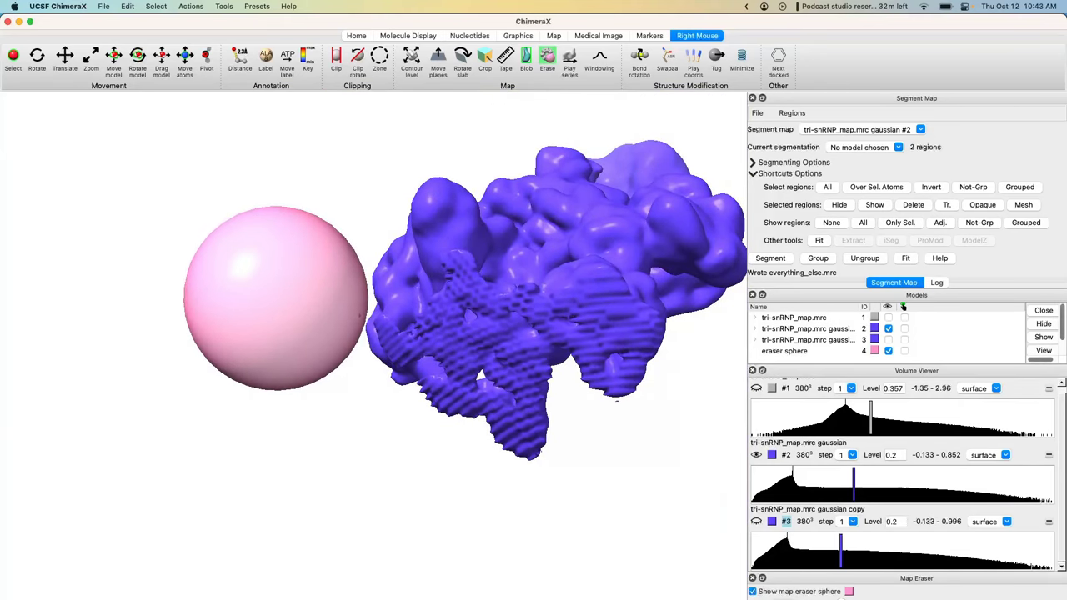
Inspect the trimmed foot for leftover density, close the map eraser, and restore the Zoom mouse mode.
{"action": "scroll", "coordinate": [505, 438], "scroll_direction": "down", "scroll_amount": 3}
{"action": "left_click_drag", "start_coordinate": [493, 421], "coordinate": [464, 393]}
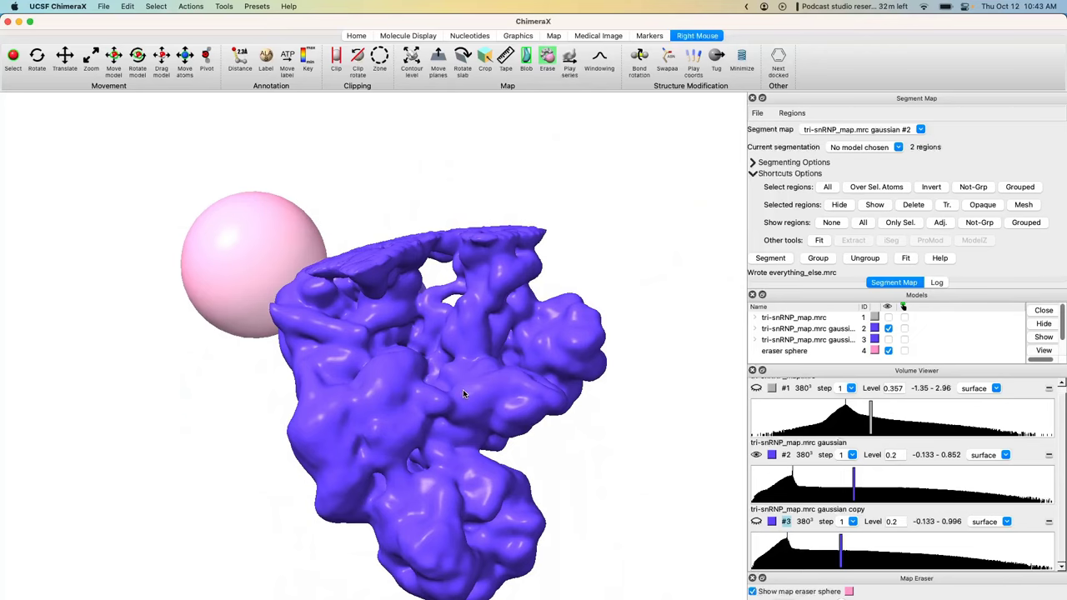
{"action": "left_click_drag", "start_coordinate": [464, 334], "coordinate": [457, 367]}
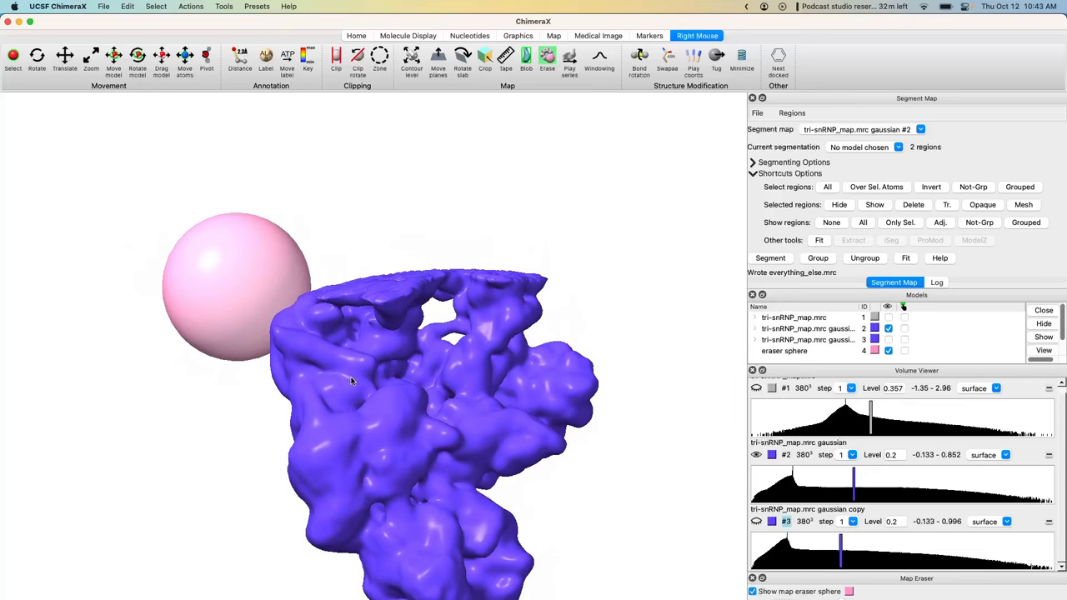
{"action": "left_click_drag", "start_coordinate": [424, 430], "coordinate": [391, 331]}
{"action": "left_click_drag", "start_coordinate": [472, 392], "coordinate": [498, 424]}
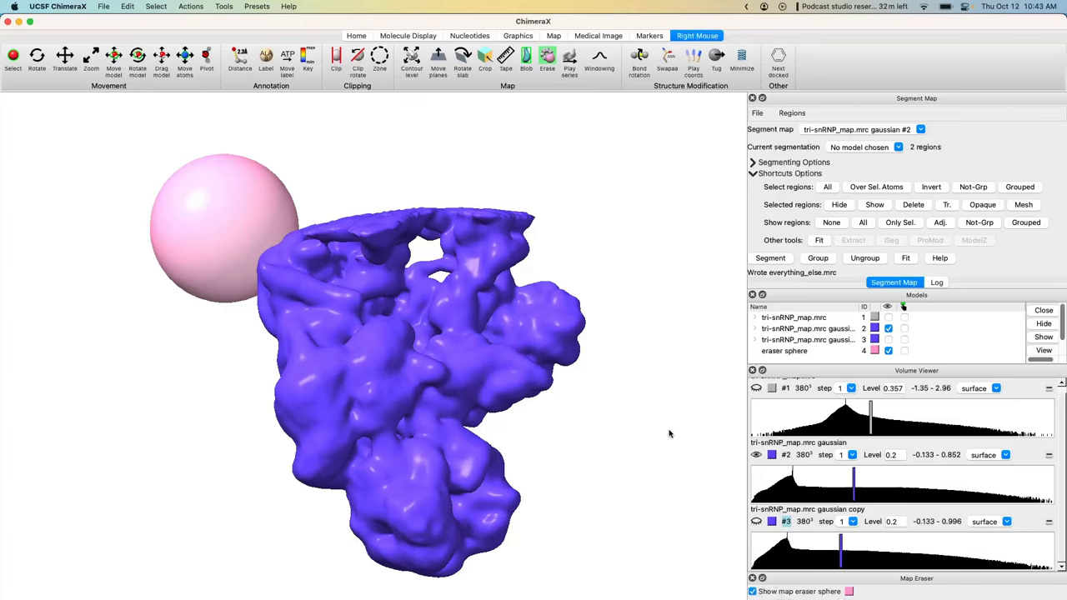
{"action": "left_click", "coordinate": [752, 578]}
{"action": "left_click", "coordinate": [87, 60]}
{"action": "mouse_move", "coordinate": [563, 421]}
{"action": "right_mouse_down"}
{"action": "mouse_move", "coordinate": [553, 291]}
{"action": "mouse_move", "coordinate": [528, 293]}
{"action": "right_mouse_up"}
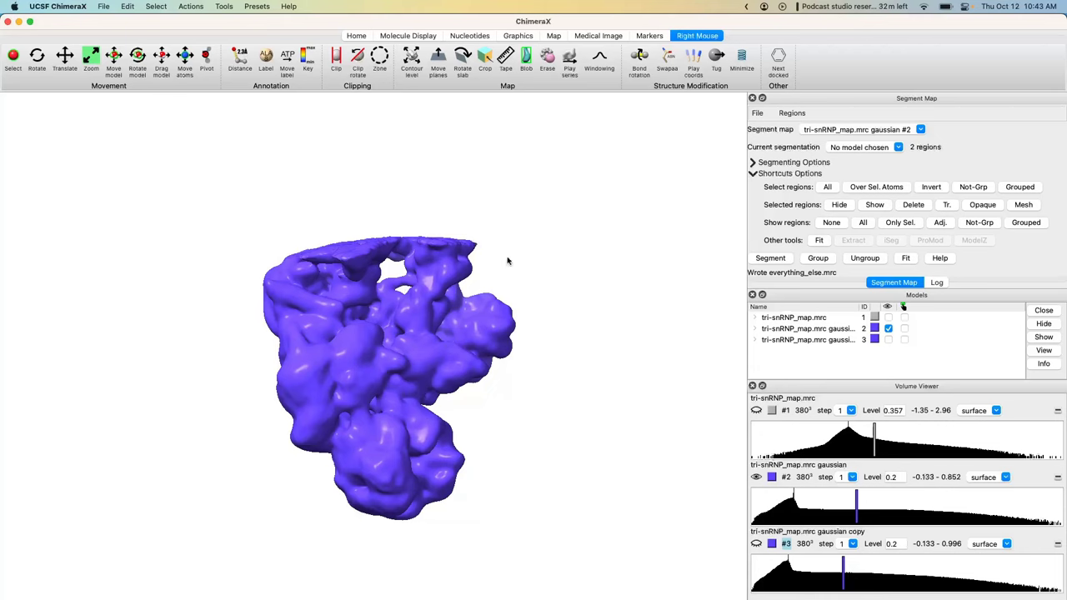
Show the untrimmed smoothed map copy with the trimmed foot and recolor the copy pink.
{"action": "left_click", "coordinate": [757, 544]}
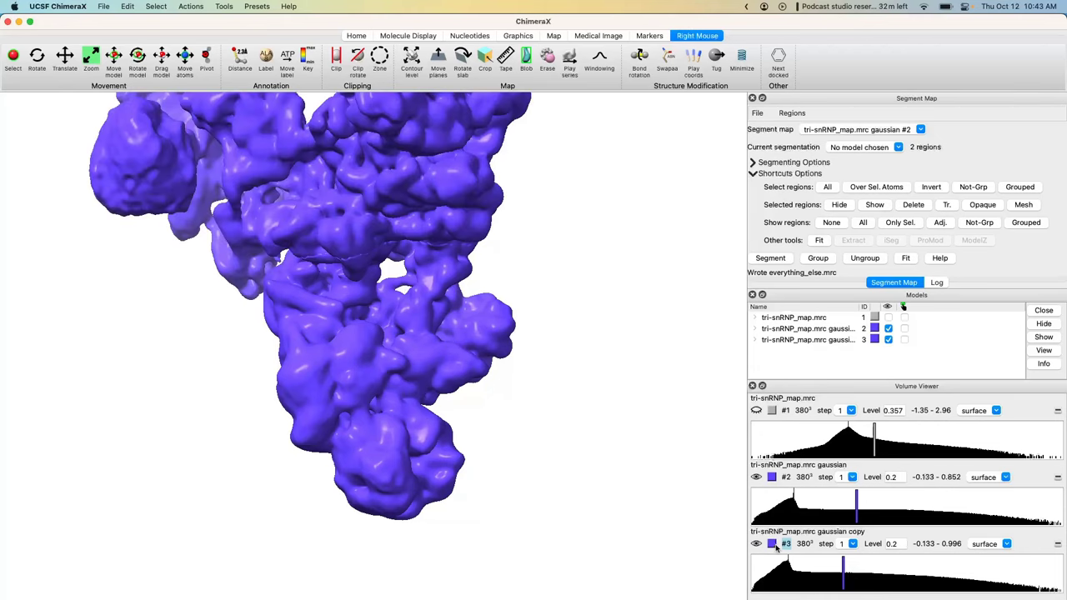
{"action": "left_click", "coordinate": [771, 544]}
{"action": "left_click", "coordinate": [68, 571]}
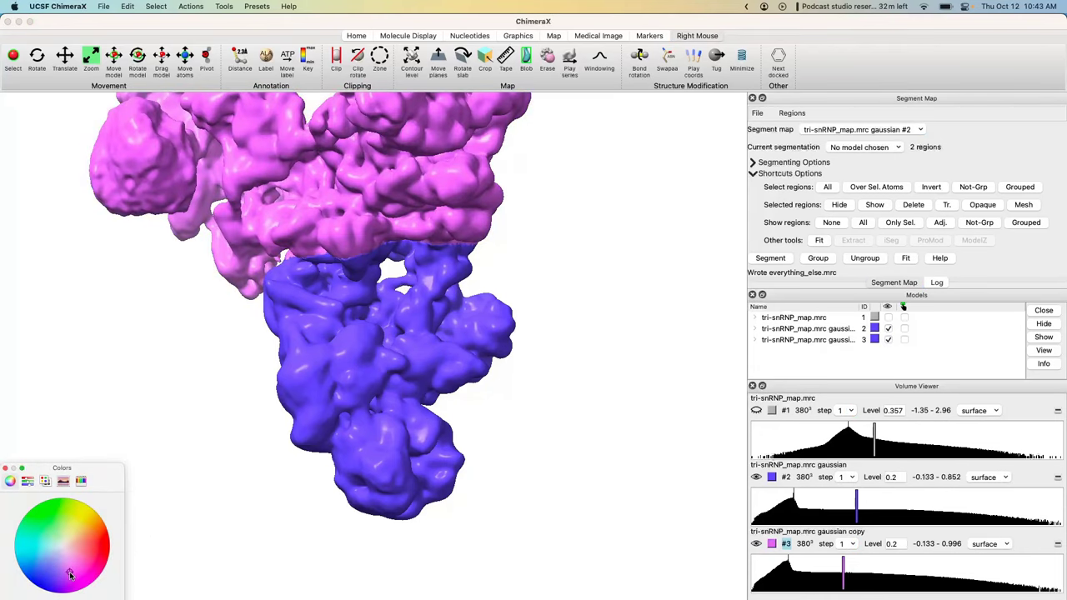
{"action": "left_click", "coordinate": [5, 469]}
{"action": "mouse_move", "coordinate": [484, 327]}
{"action": "left_mouse_down"}
{"action": "mouse_move", "coordinate": [476, 374]}
{"action": "mouse_move", "coordinate": [482, 345]}
{"action": "left_mouse_up"}
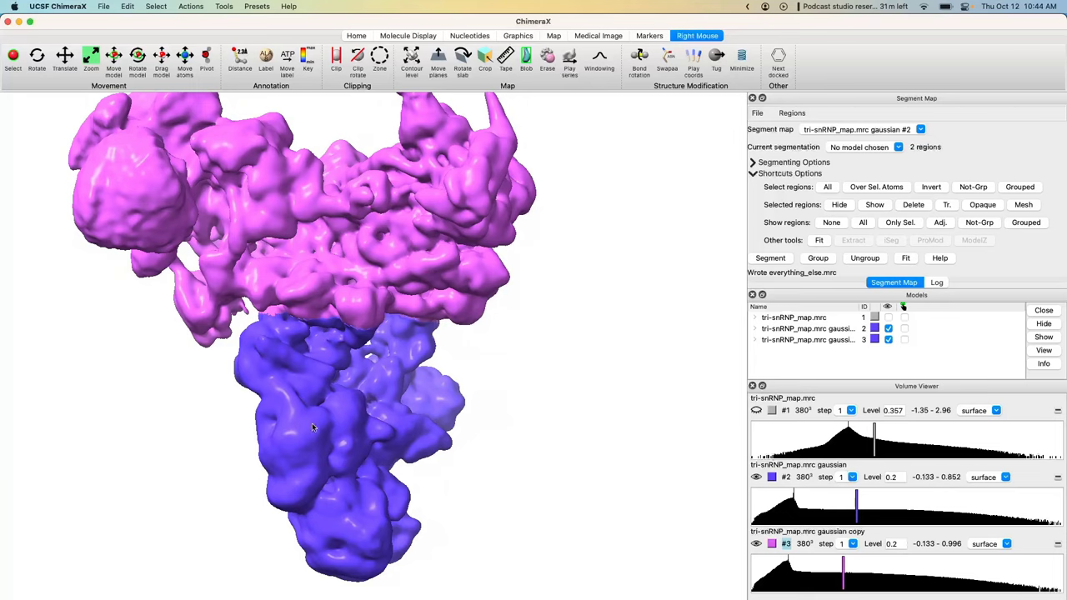
Subtract the trimmed foot map from the smoothed map copy and inspect the cut face of the difference map.
{"action": "left_click", "coordinate": [756, 477]}
{"action": "left_click", "coordinate": [756, 478]}
{"action": "left_click", "coordinate": [756, 478]}
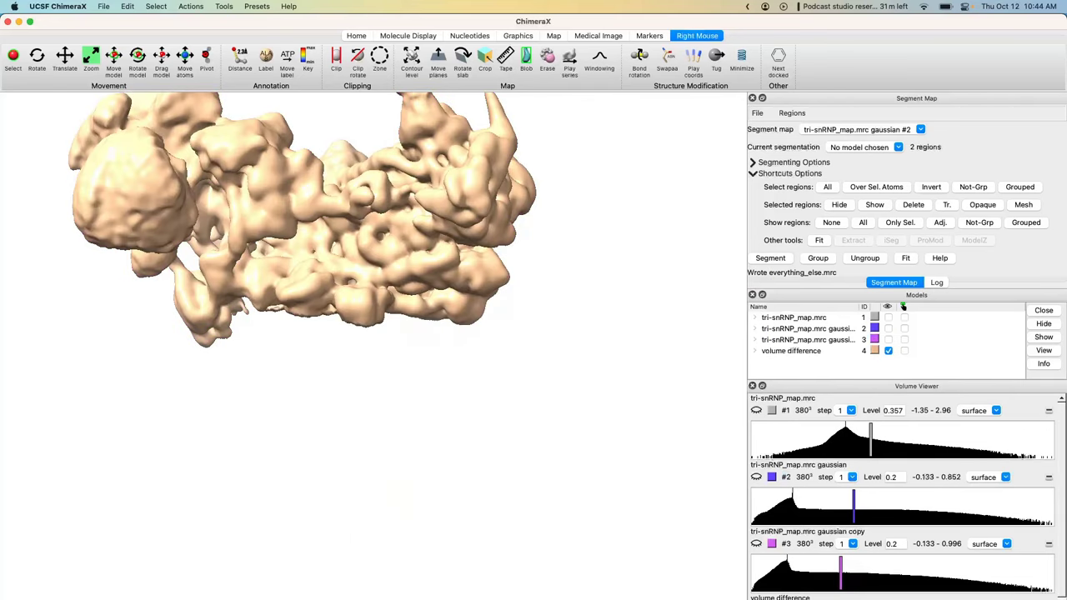
{"action": "left_click_drag", "start_coordinate": [329, 300], "coordinate": [524, 473]}
{"action": "left_click_drag", "start_coordinate": [258, 418], "coordinate": [398, 373]}
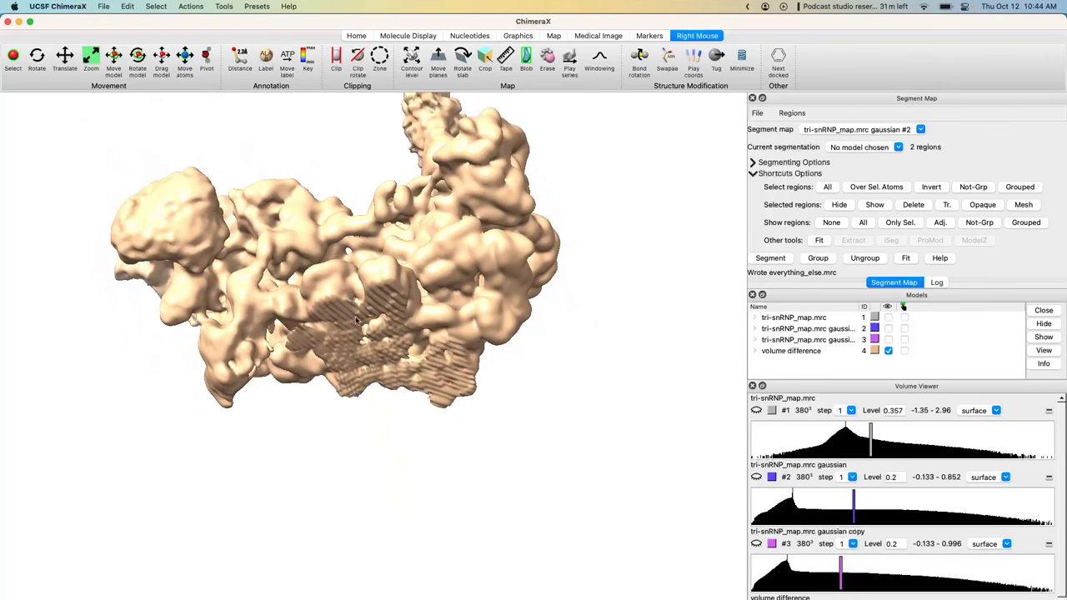
Compare the difference map with the full smoothed copy and with the trimmed foot by toggling their visibility.
{"action": "left_click", "coordinate": [756, 545]}
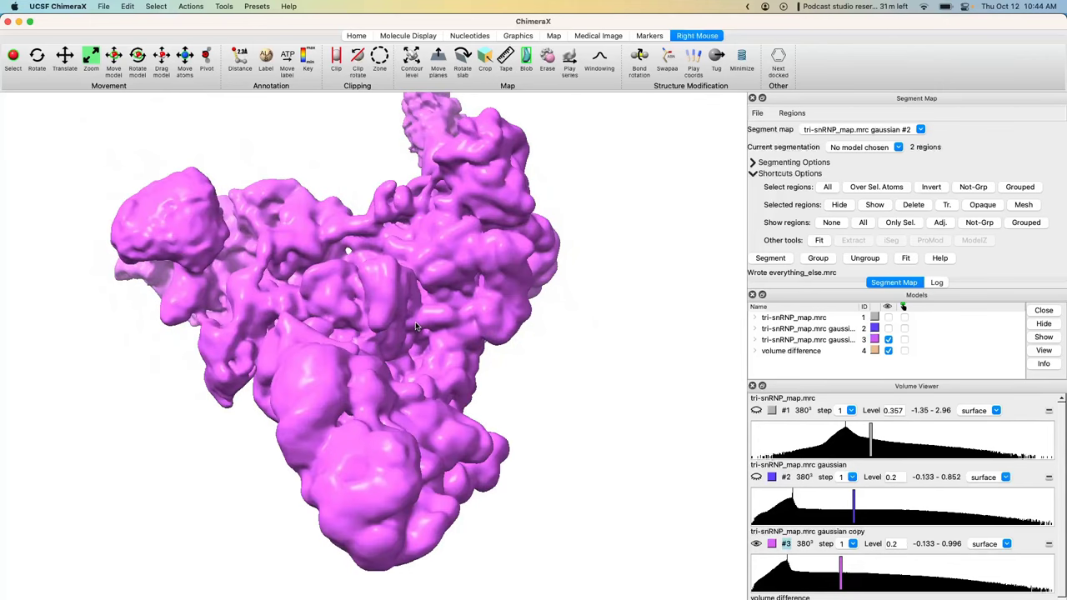
{"action": "left_click", "coordinate": [756, 546]}
{"action": "left_click", "coordinate": [756, 478]}
{"action": "left_click_drag", "start_coordinate": [351, 325], "coordinate": [347, 396]}
{"action": "scroll", "coordinate": [790, 560], "scroll_direction": "down", "scroll_amount": 2}
{"action": "left_click", "coordinate": [756, 581]}
{"action": "left_click", "coordinate": [756, 581]}
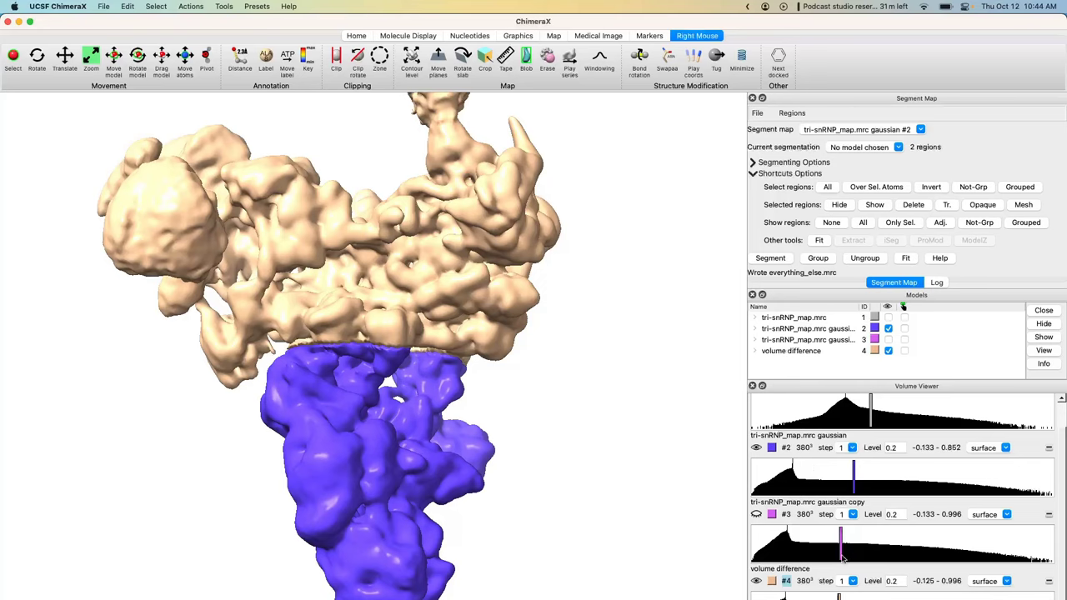
{"action": "mouse_move", "coordinate": [446, 380]}
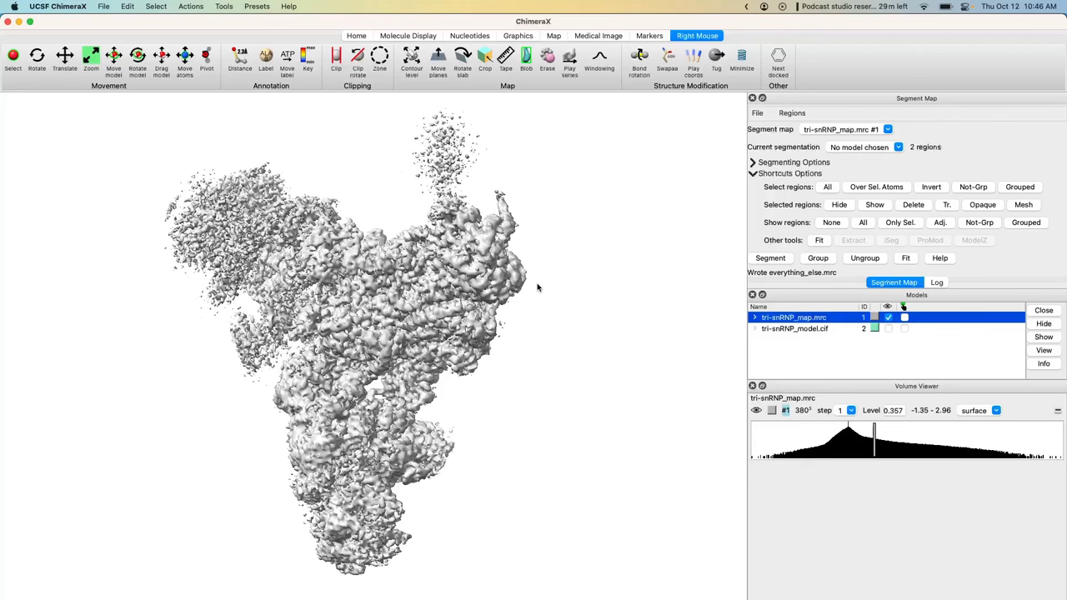
Hide tri-snRNP_map.mrc, show tri-snRNP_model.cif, and display the model as cartoons with its atoms hidden.
{"action": "left_click", "coordinate": [887, 317]}
{"action": "left_click", "coordinate": [889, 330]}
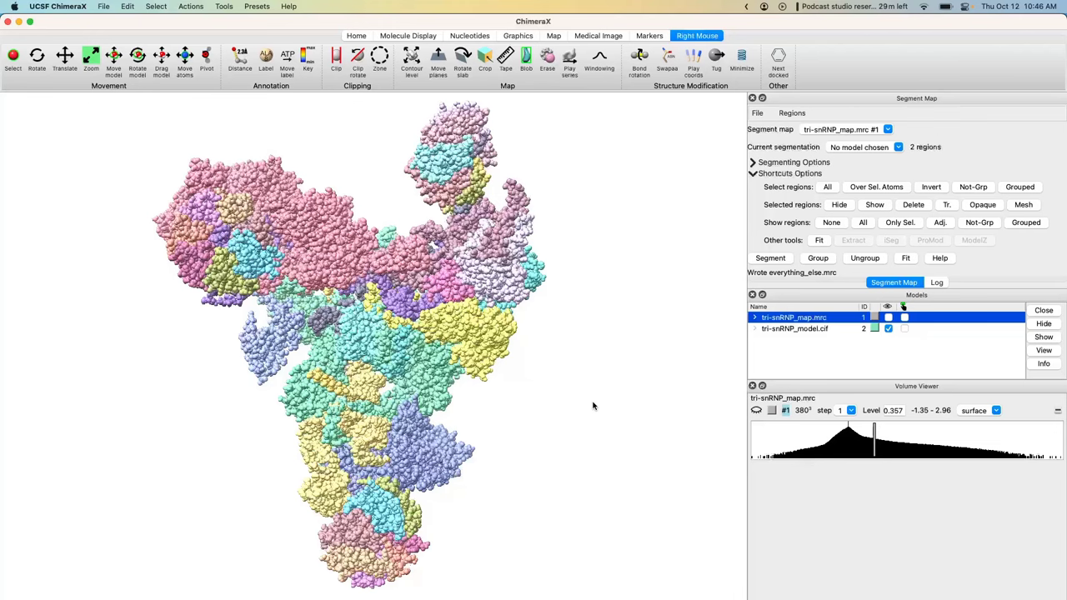
{"action": "mouse_move", "coordinate": [330, 462]}
{"action": "left_click", "coordinate": [515, 36]}
{"action": "left_click", "coordinate": [483, 36]}
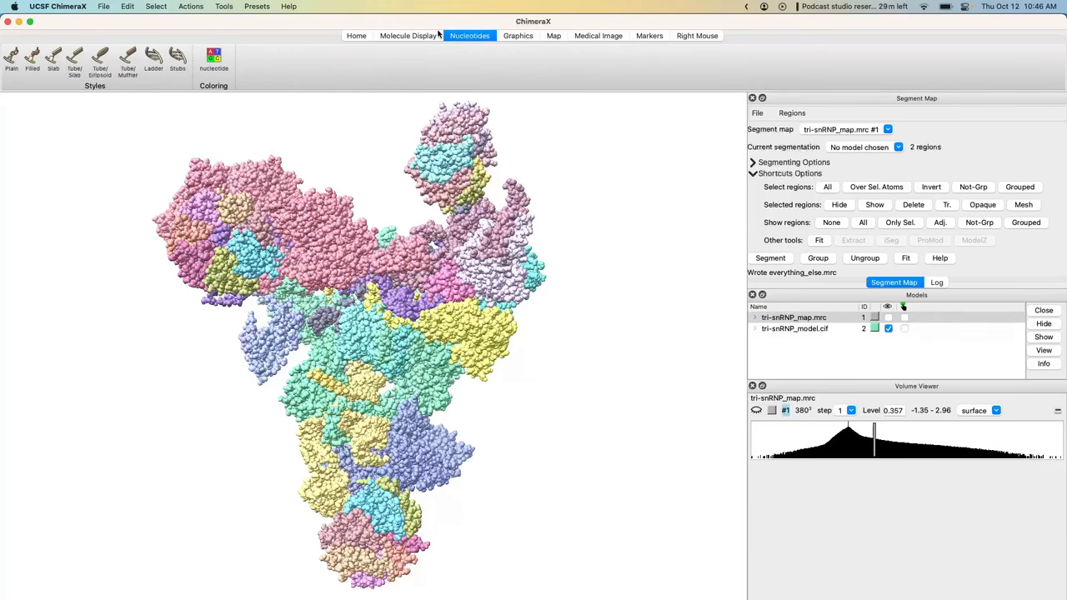
{"action": "left_click", "coordinate": [419, 36]}
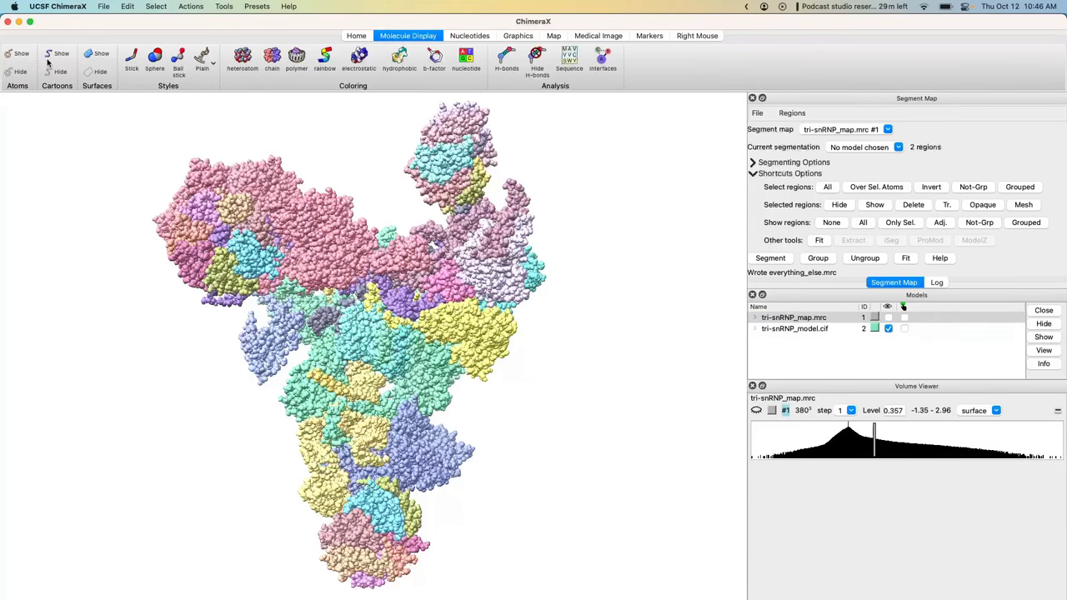
{"action": "left_click", "coordinate": [16, 72]}
{"action": "left_click", "coordinate": [67, 55]}
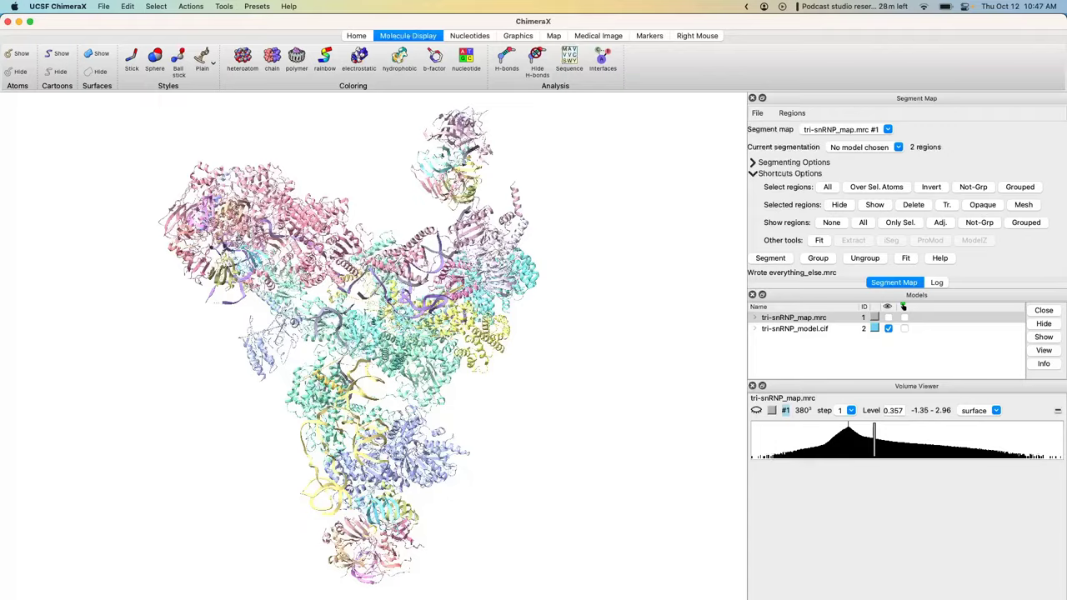
Inspect the 1 Å map simulated from the yellow RNA chain up close and from afar, and close it.
{"action": "scroll", "coordinate": [567, 516], "scroll_direction": "up", "scroll_amount": 10}
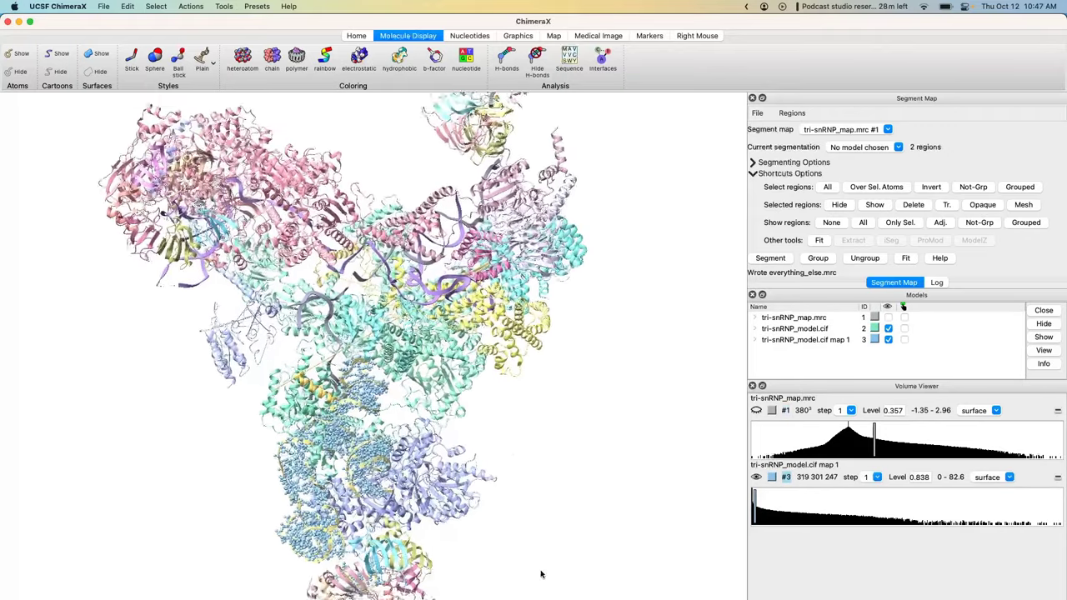
{"action": "scroll", "coordinate": [464, 492], "scroll_direction": "up", "scroll_amount": 10}
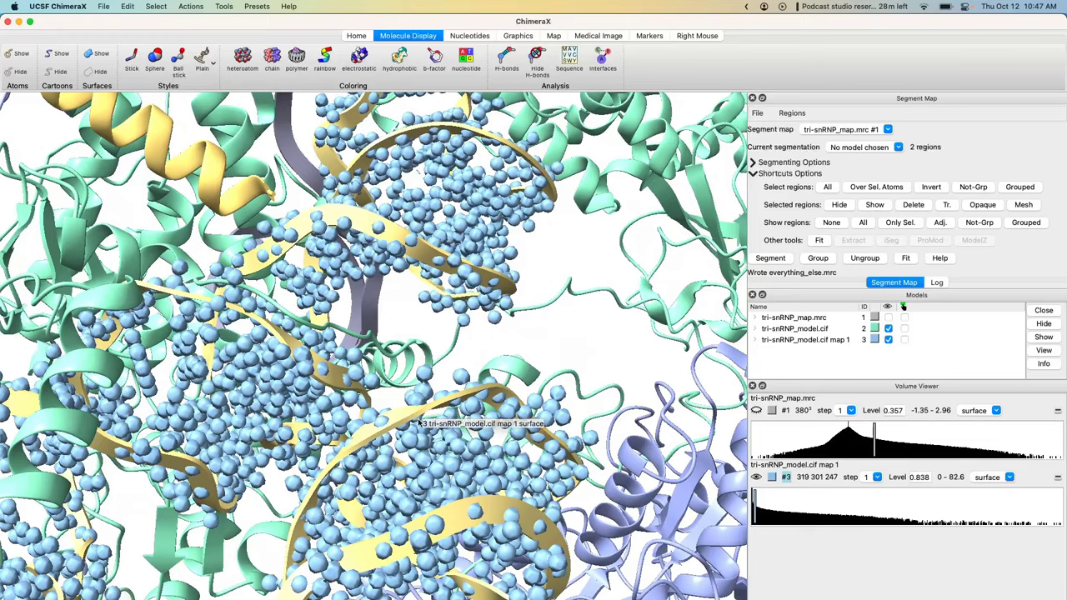
{"action": "scroll", "coordinate": [419, 424], "scroll_direction": "down", "scroll_amount": 10}
{"action": "scroll", "coordinate": [491, 189], "scroll_direction": "down", "scroll_amount": 10}
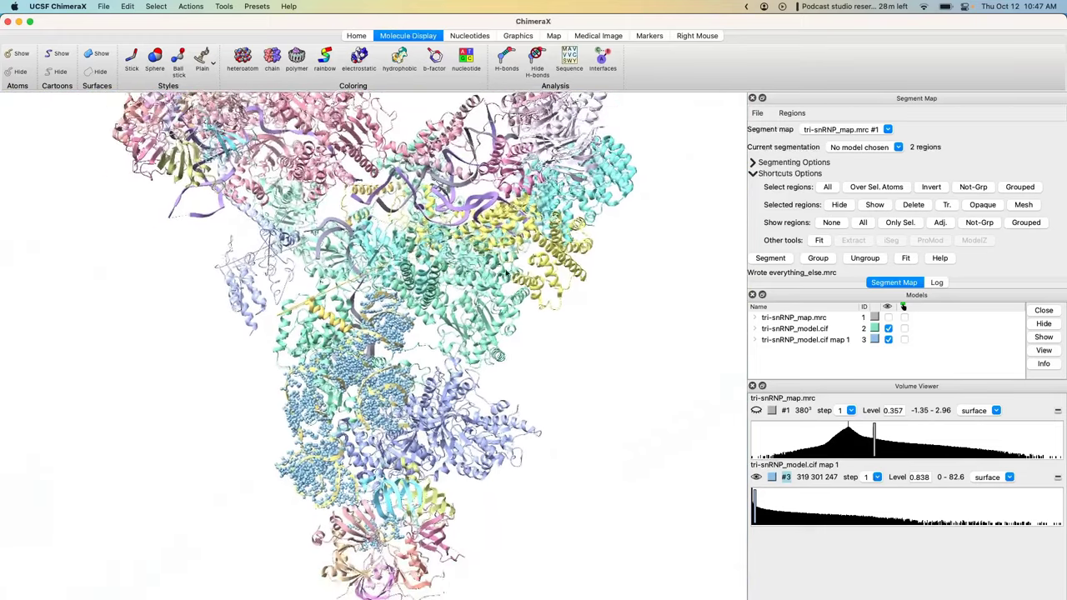
{"action": "scroll", "coordinate": [549, 371], "scroll_direction": "down", "scroll_amount": 3}
{"action": "middle_click_drag", "start_coordinate": [548, 301], "coordinate": [555, 376]}
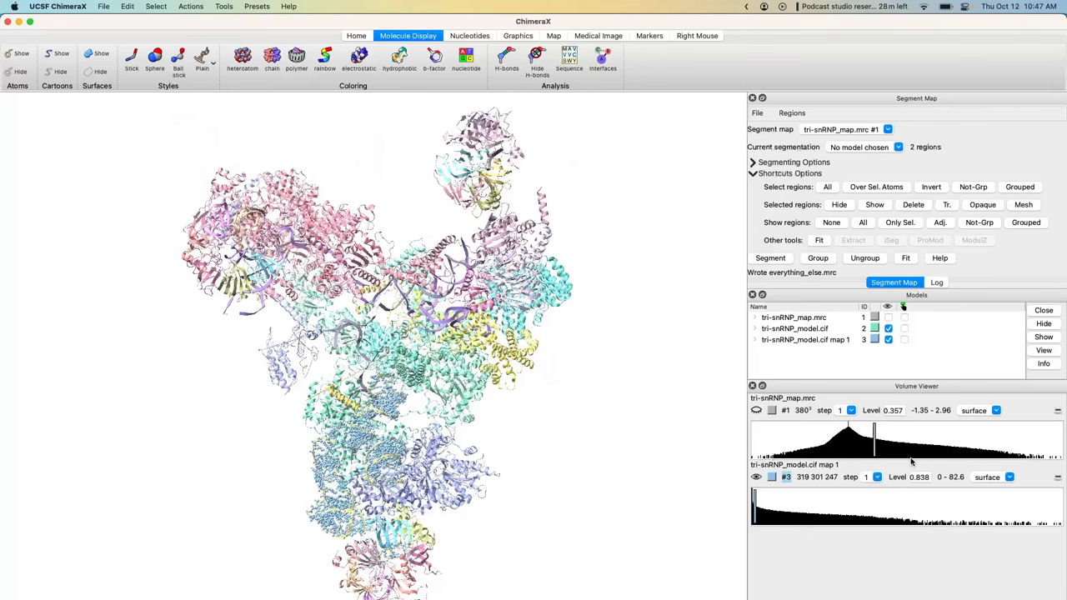
{"action": "left_click", "coordinate": [1056, 476]}
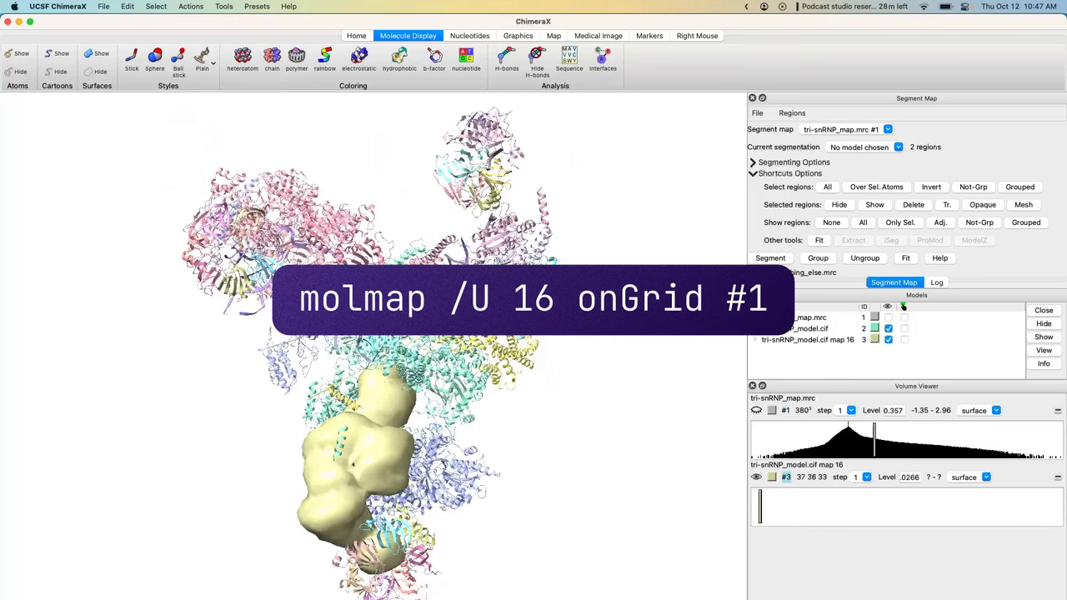
Simulate a 16 Å map of chain U with molmap /U 16 onGrid #1 and inspect its coverage of the model.
{"action": "left_click_drag", "start_coordinate": [411, 476], "coordinate": [364, 404]}
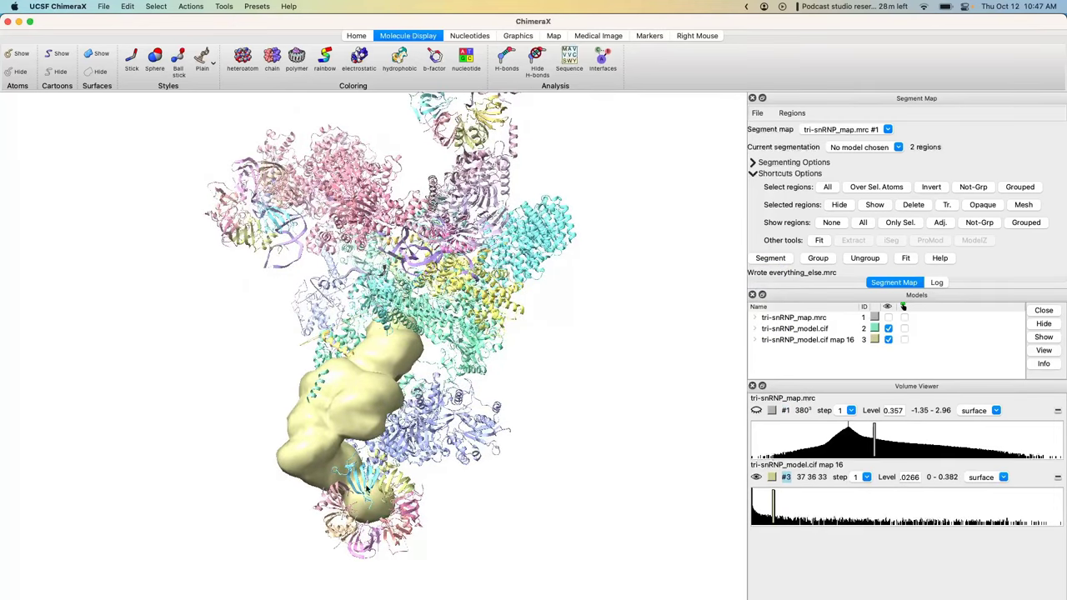
{"action": "mouse_move", "coordinate": [399, 383]}
{"action": "mouse_move", "coordinate": [423, 413]}
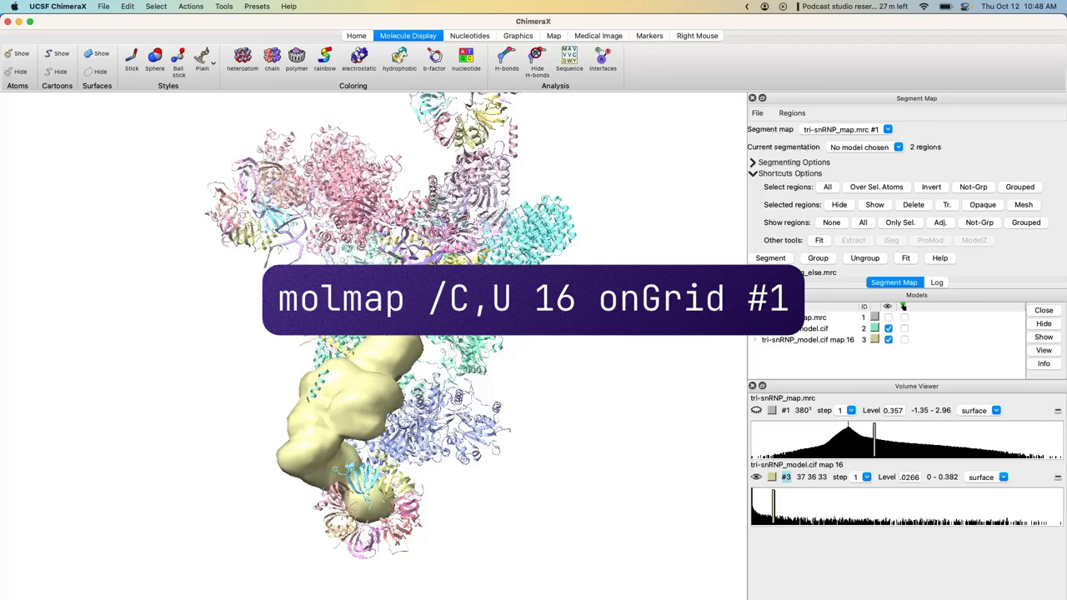
Simulate a combined map with molmap /C,U 16 onGrid #1, close the chain U map, inspect the combined one, and close it too.
{"action": "key", "text": "Return"}
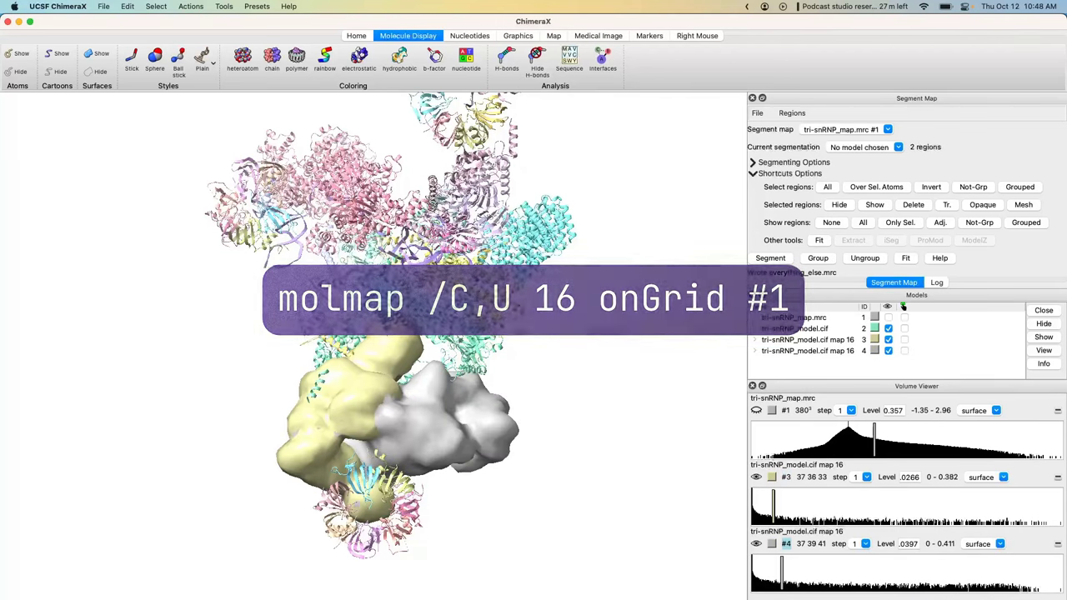
{"action": "left_click", "coordinate": [1058, 477]}
{"action": "left_click_drag", "start_coordinate": [383, 434], "coordinate": [373, 356]}
{"action": "left_click_drag", "start_coordinate": [396, 460], "coordinate": [472, 447]}
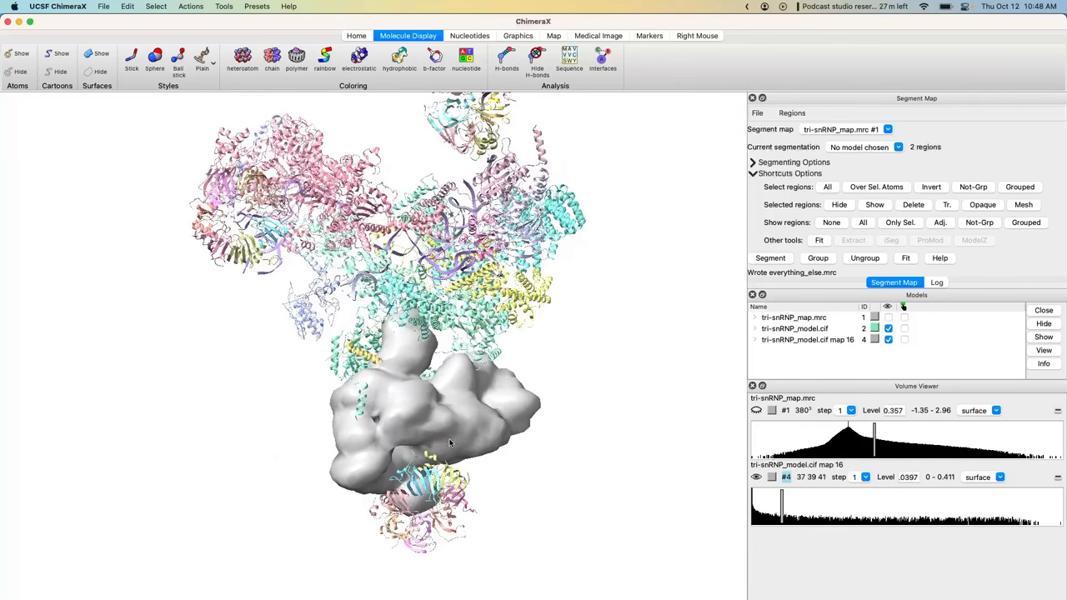
{"action": "left_click", "coordinate": [1058, 478]}
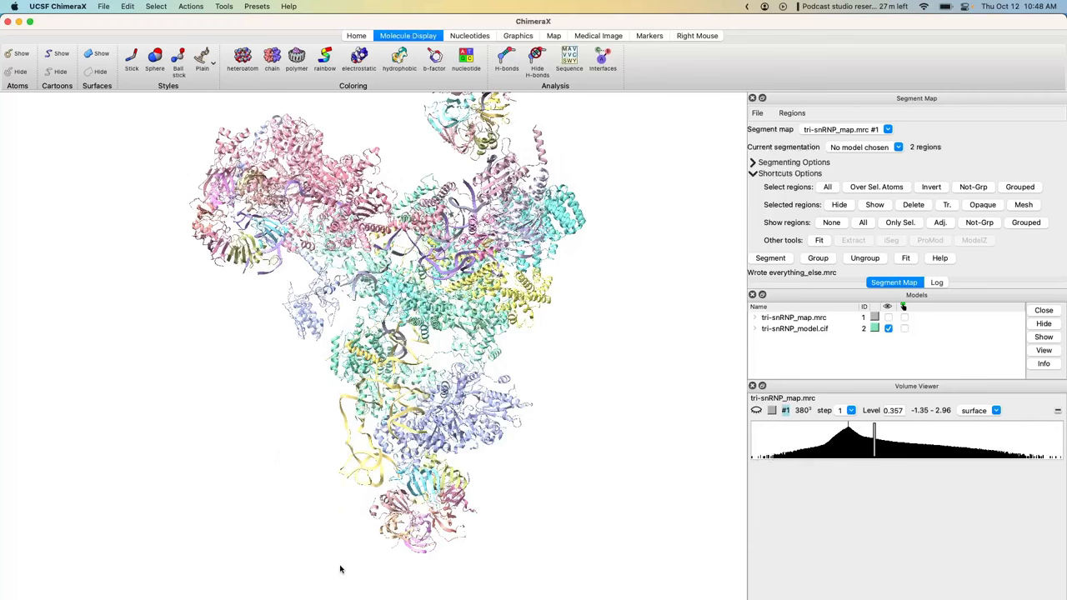
Select the atoms in the foot region of the model and simulate their map with molmap sel 16 onGrid #1.
{"action": "left_click_drag", "start_coordinate": [331, 597], "coordinate": [586, 318], "text": "ctrl"}
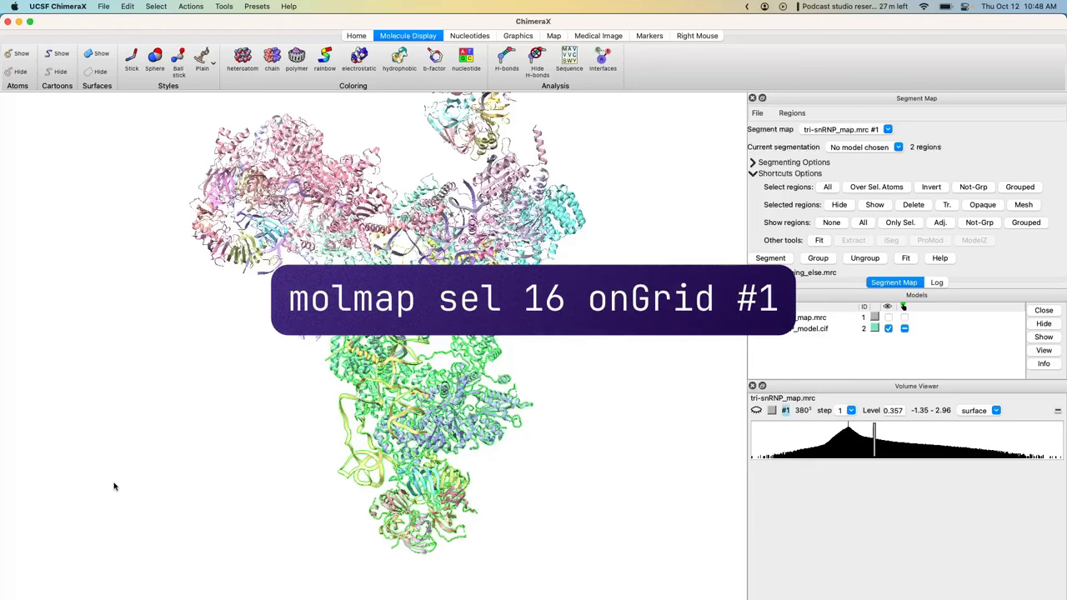
{"action": "key", "text": "Return"}
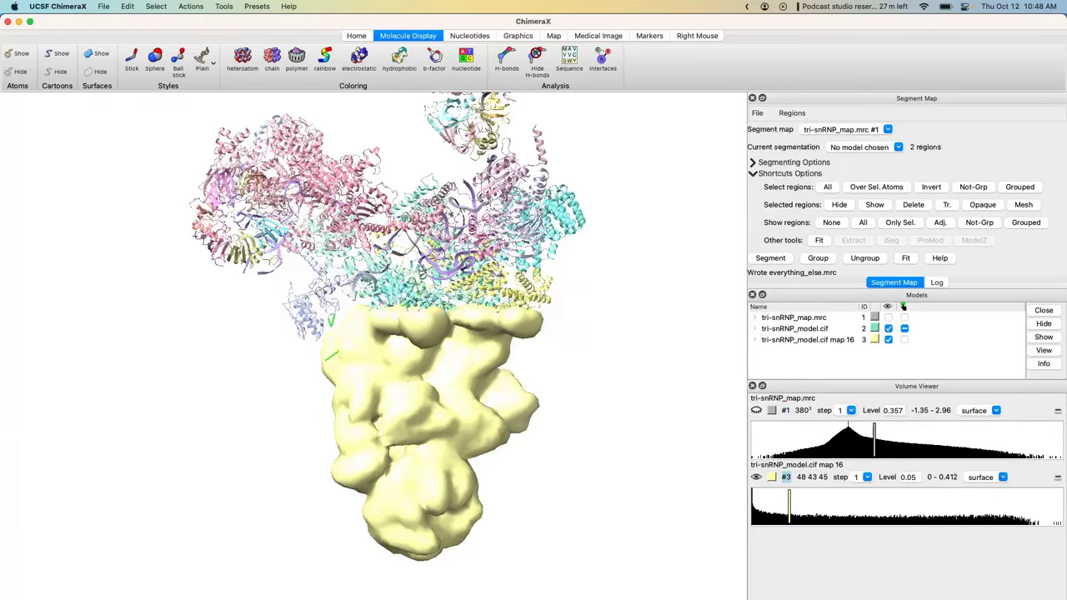
{"action": "left_click_drag", "start_coordinate": [275, 433], "coordinate": [279, 389]}
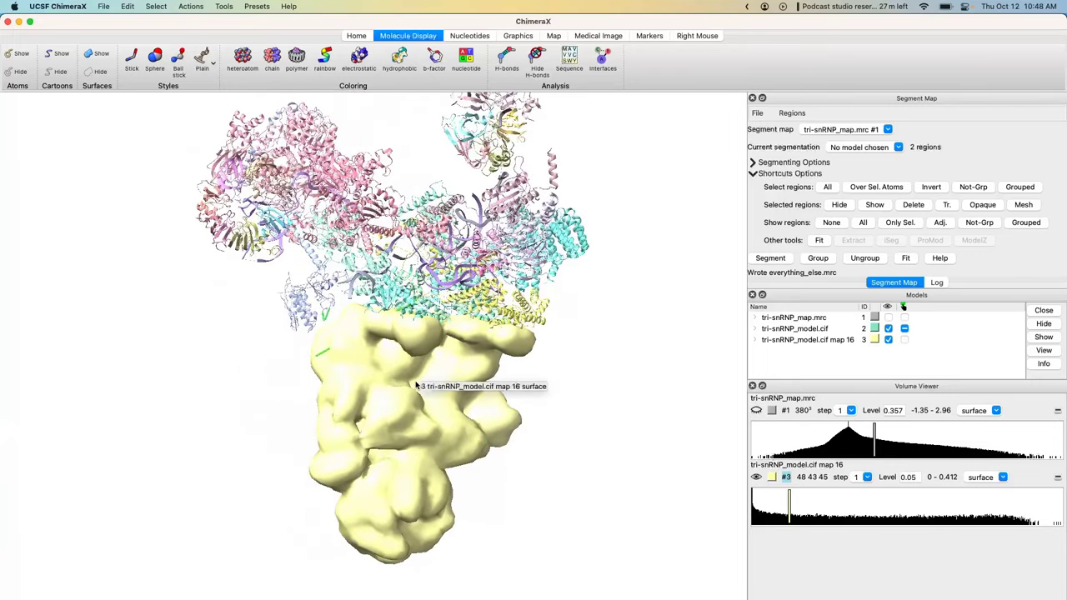